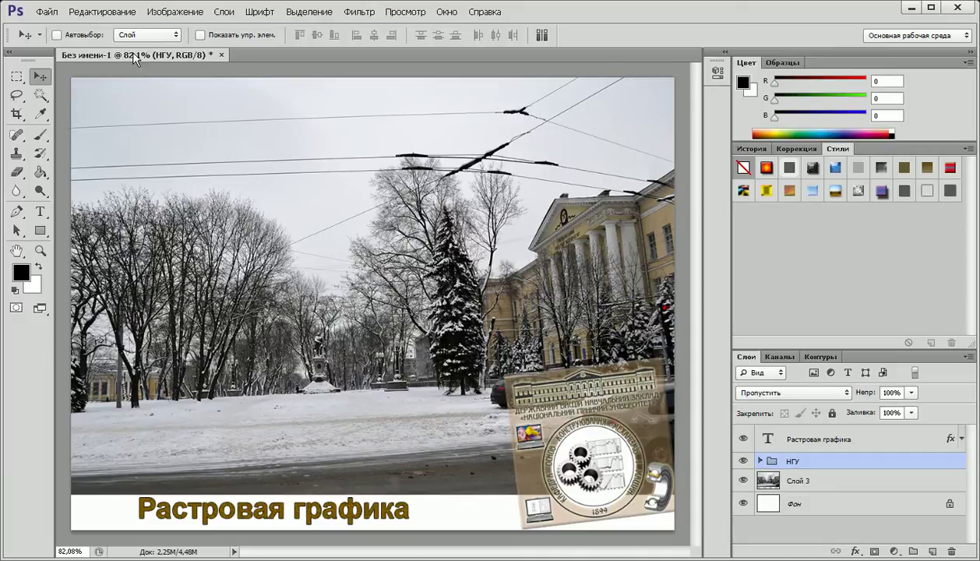
Open Image Size (1024×768 px, 72 ppi) and check the pixel and print width unit options
click(161, 17)
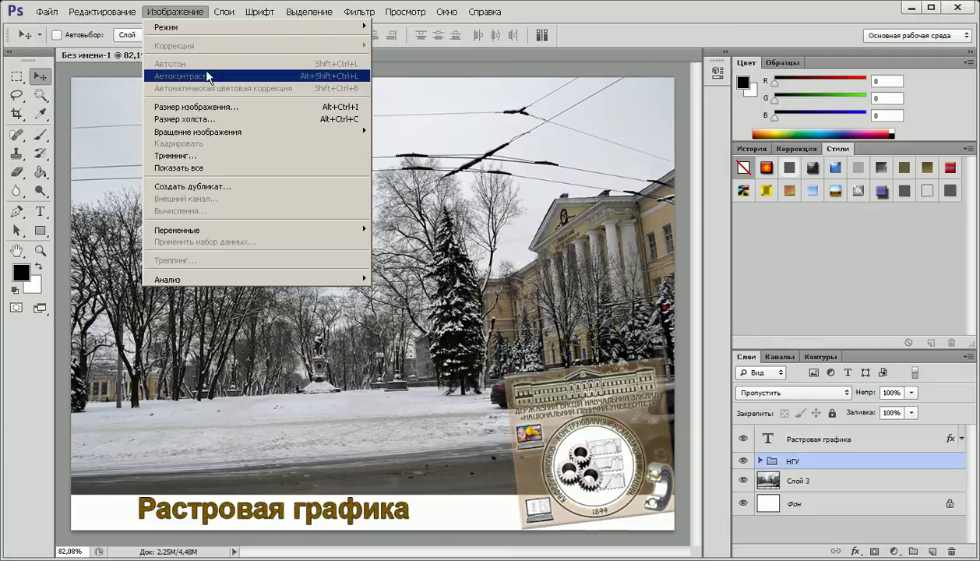
click(212, 111)
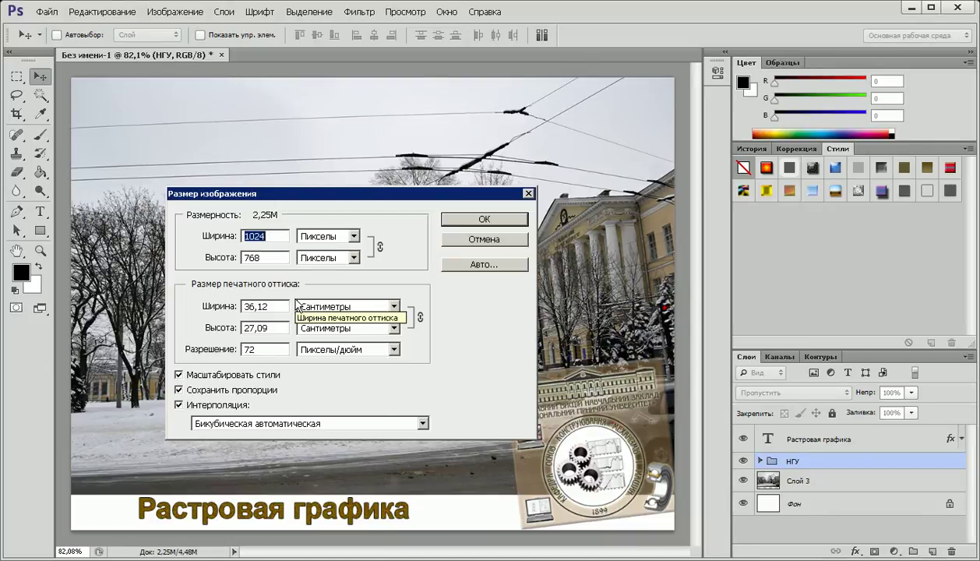
click(395, 306)
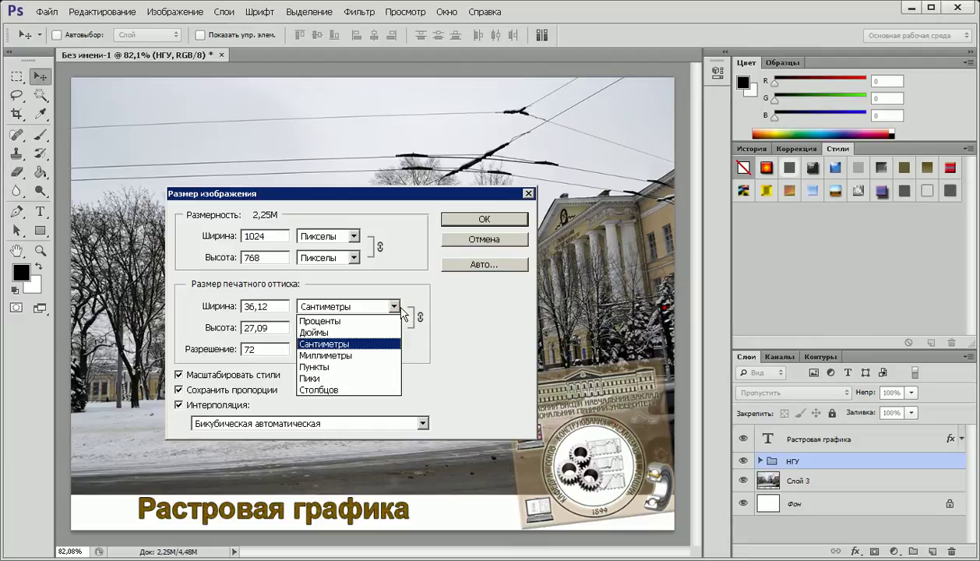
click(346, 194)
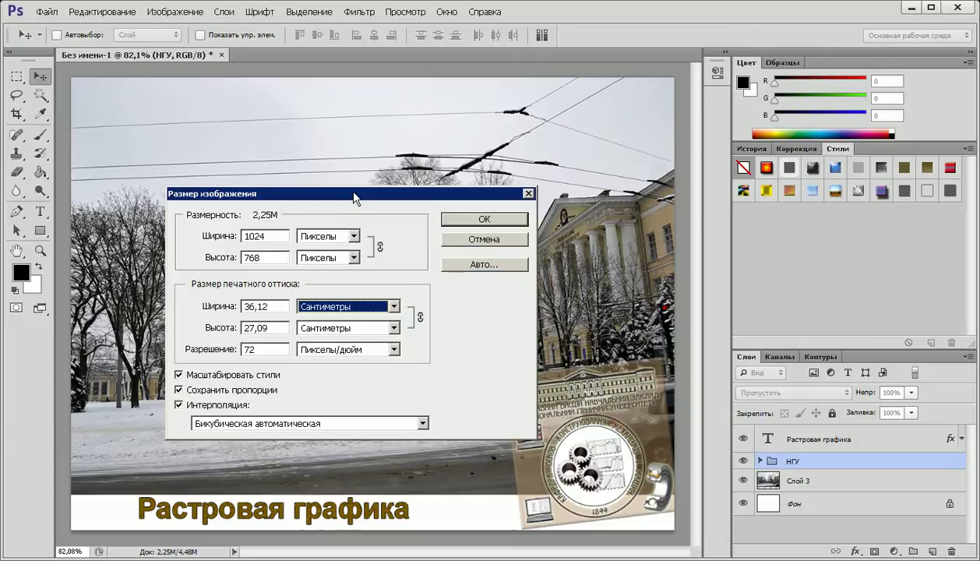
click(349, 236)
click(342, 234)
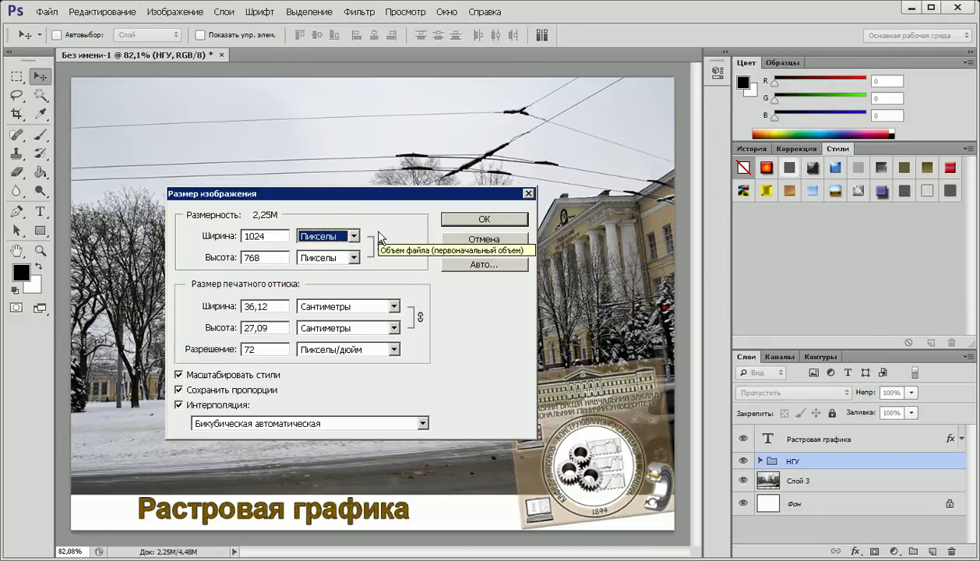
click(470, 241)
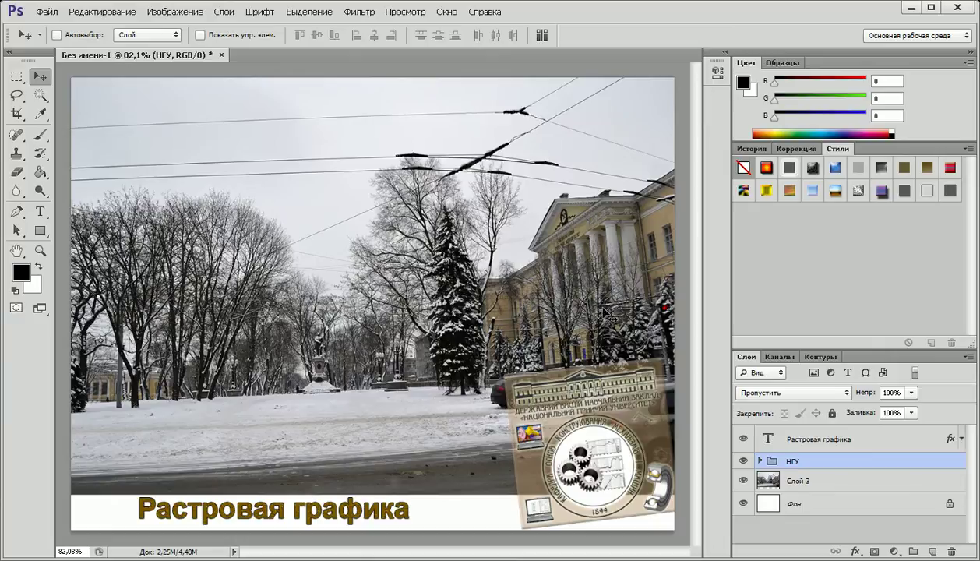
View the Зеленый, Синий and Красный channels one by one in Каналы, then the RGB composite
click(775, 357)
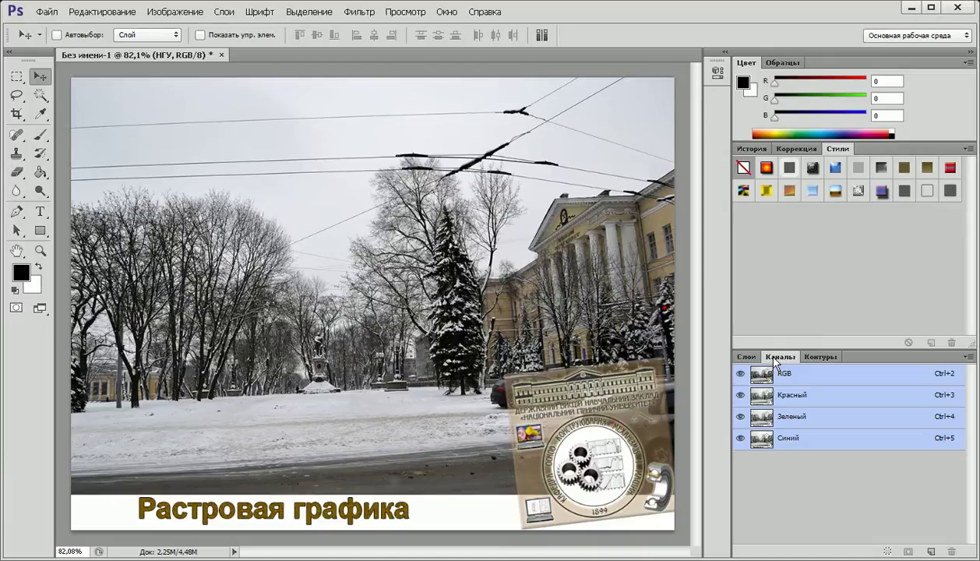
click(804, 416)
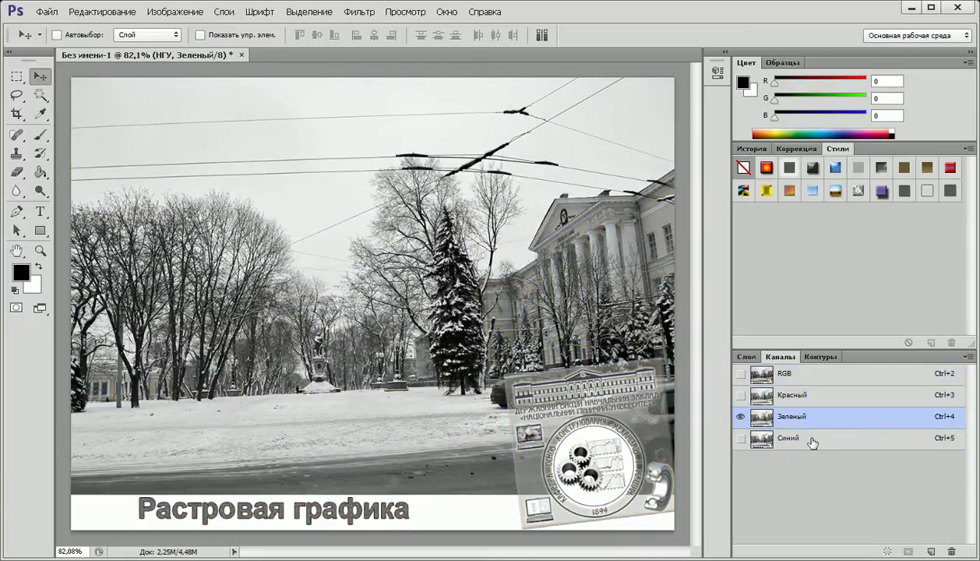
click(811, 440)
click(808, 417)
click(812, 396)
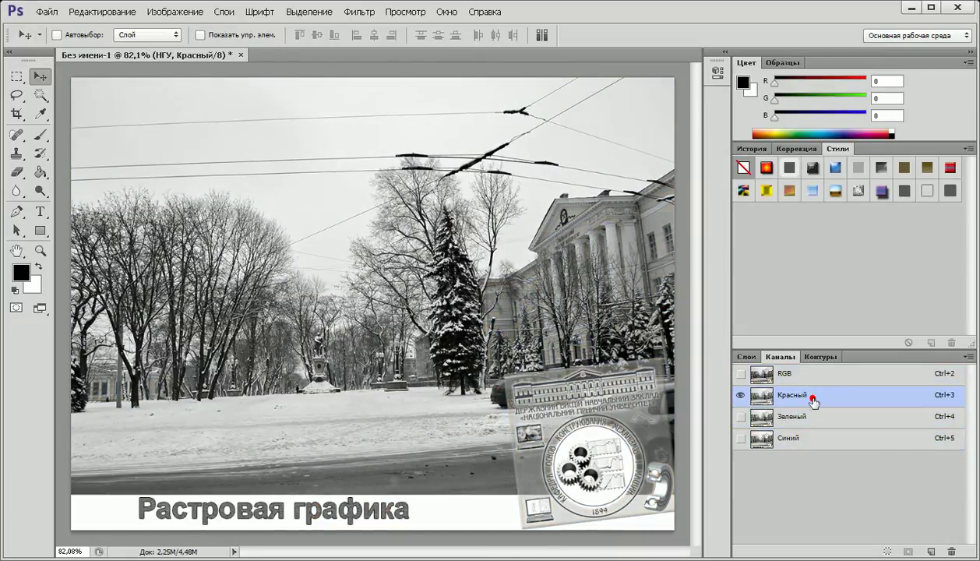
click(810, 375)
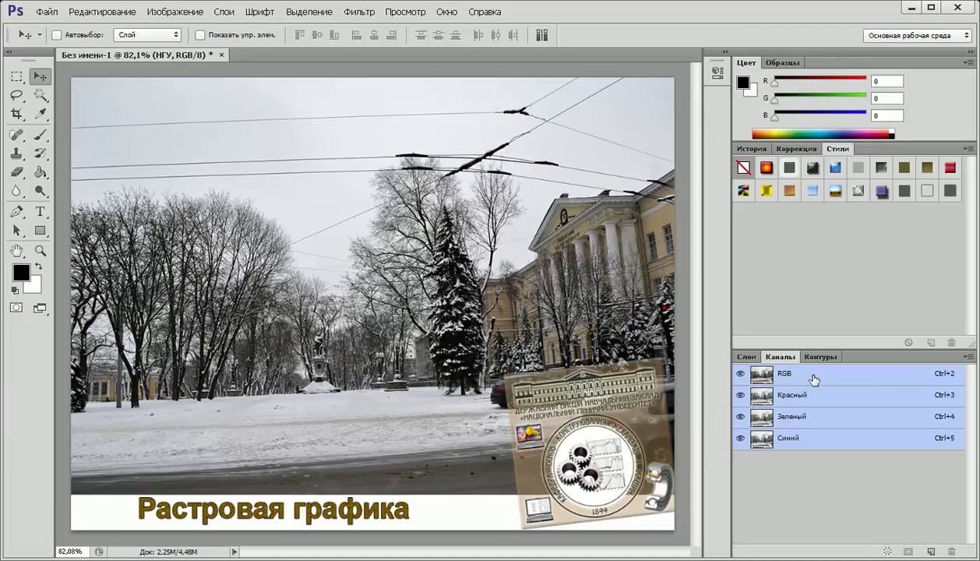
Convert the document to CMYK, choosing Не выполнять to keep layers and accepting the profile warning
click(187, 12)
mouse_move(234, 26)
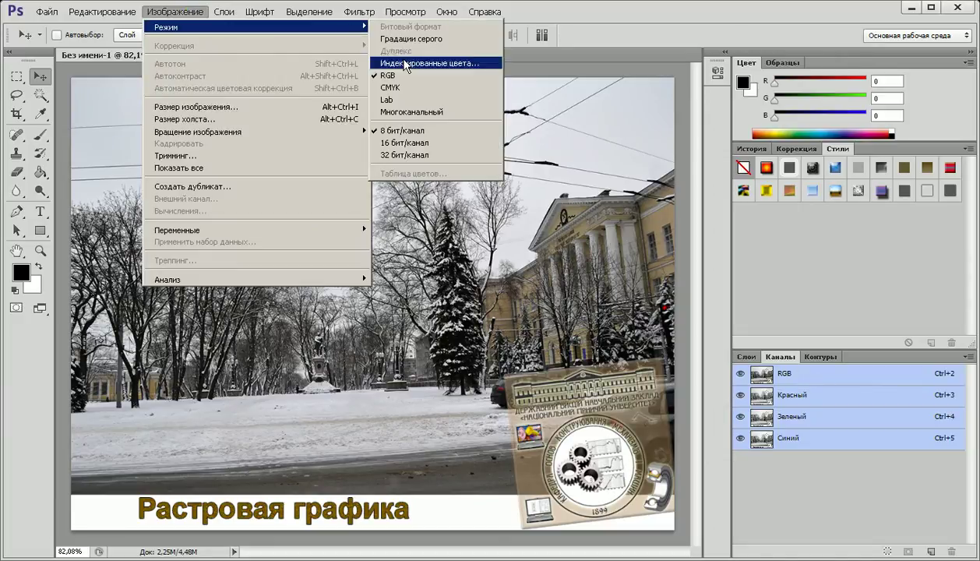
click(405, 86)
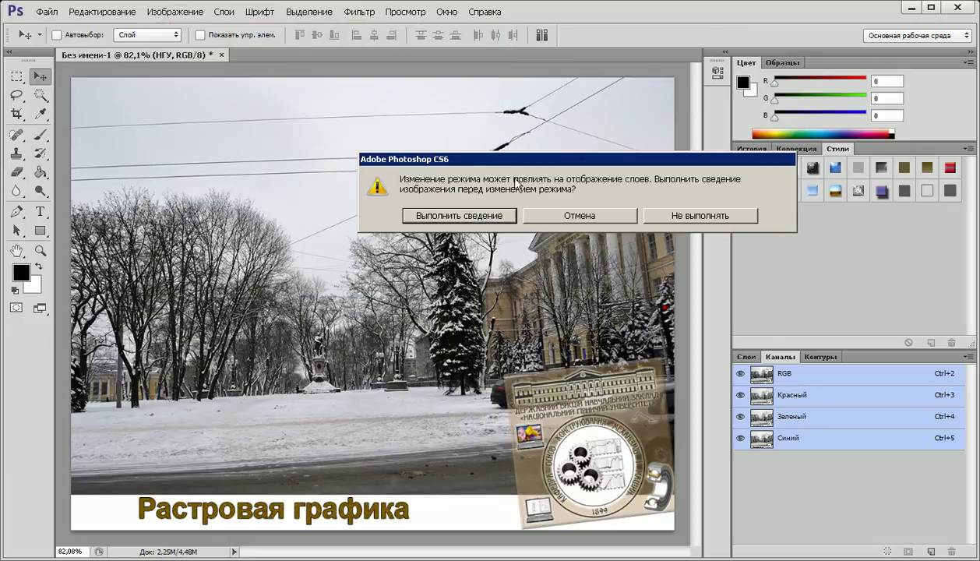
click(686, 218)
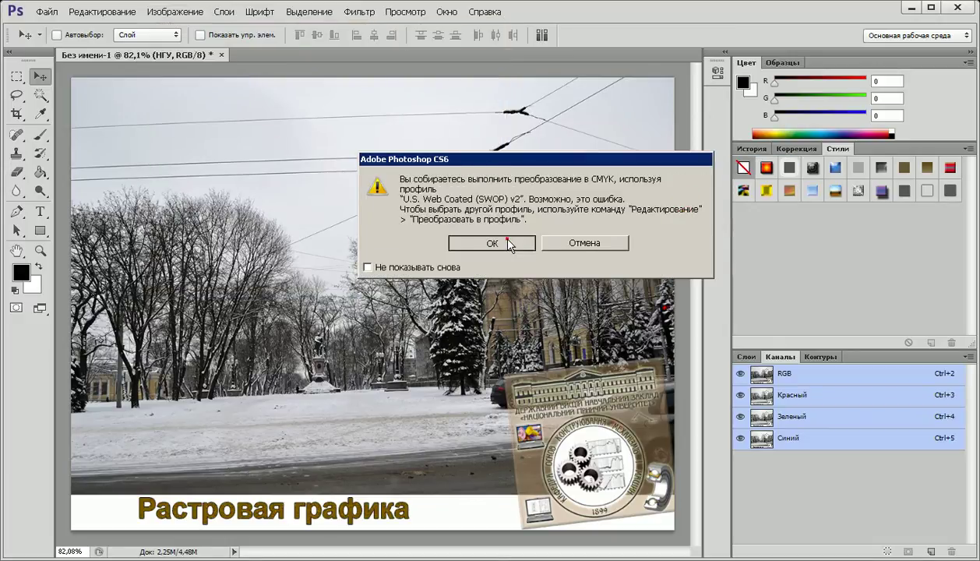
click(505, 242)
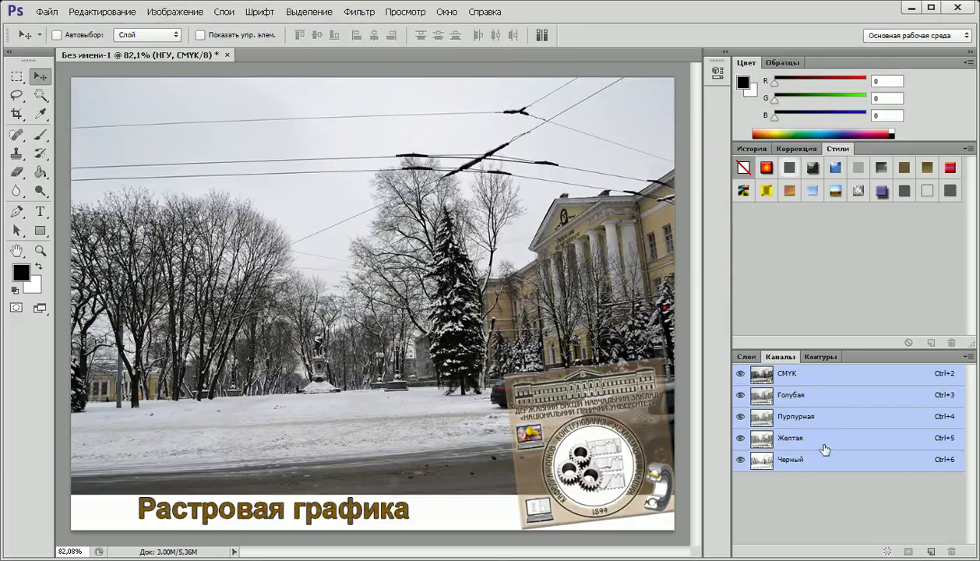
View the Cyan, Magenta, Yellow and Black channels individually, then the CMYK composite
click(821, 396)
click(820, 416)
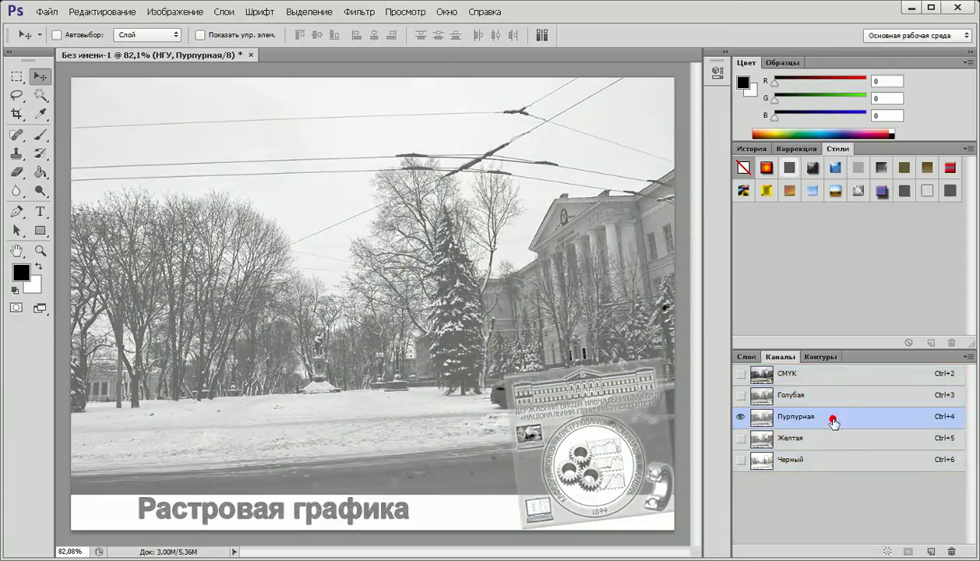
click(833, 439)
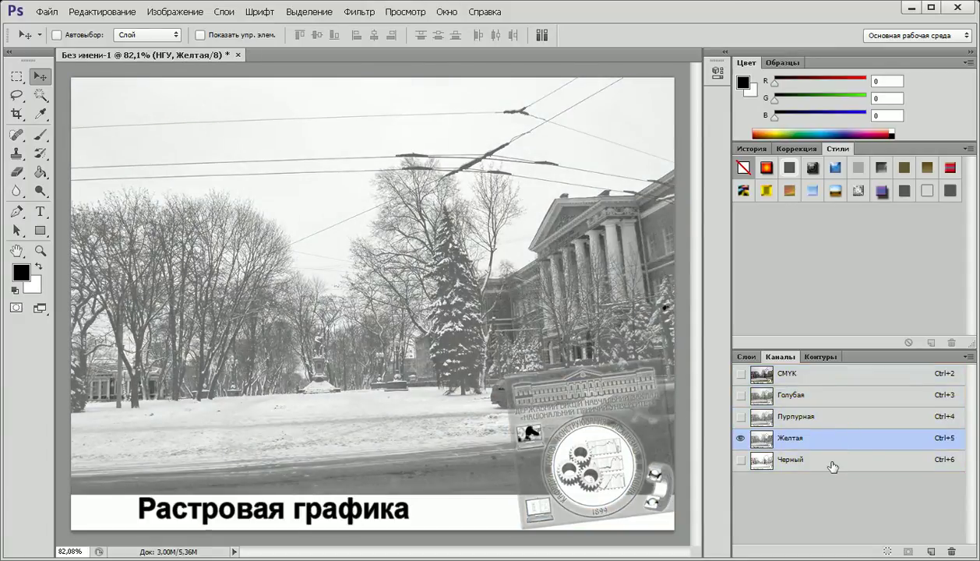
click(832, 466)
click(815, 379)
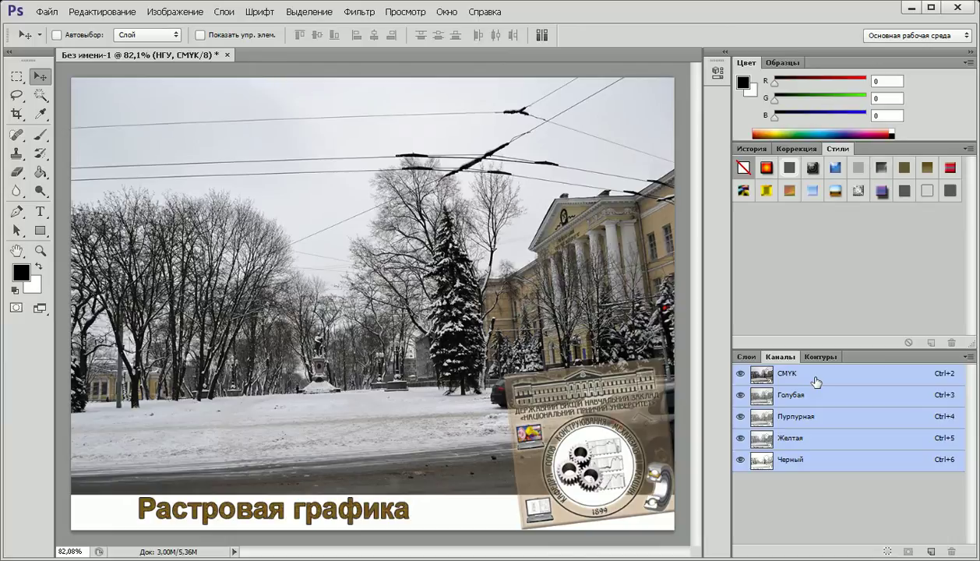
Change the mode to RGB via Изображение > Режим, choosing Не выполнять to keep layers
click(168, 17)
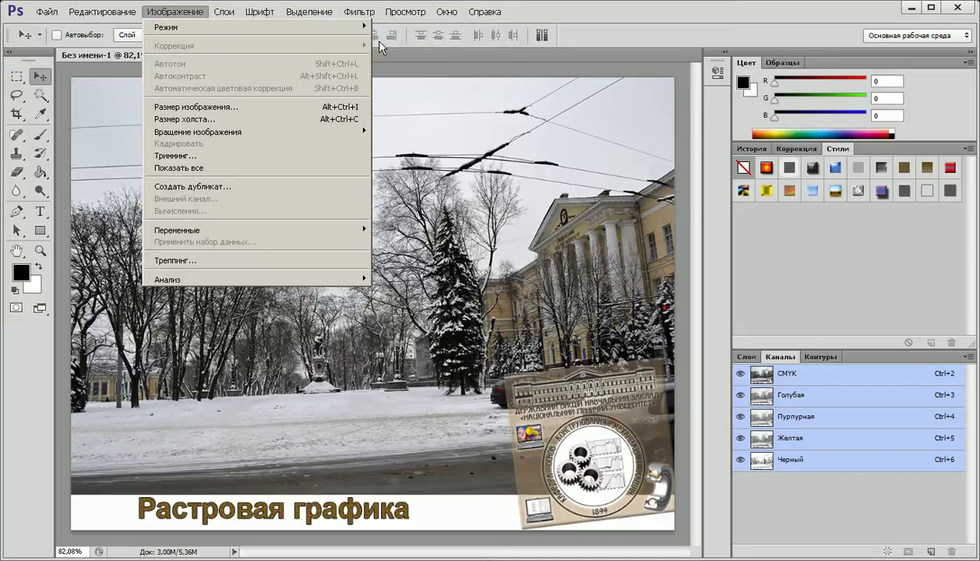
mouse_move(233, 26)
click(399, 75)
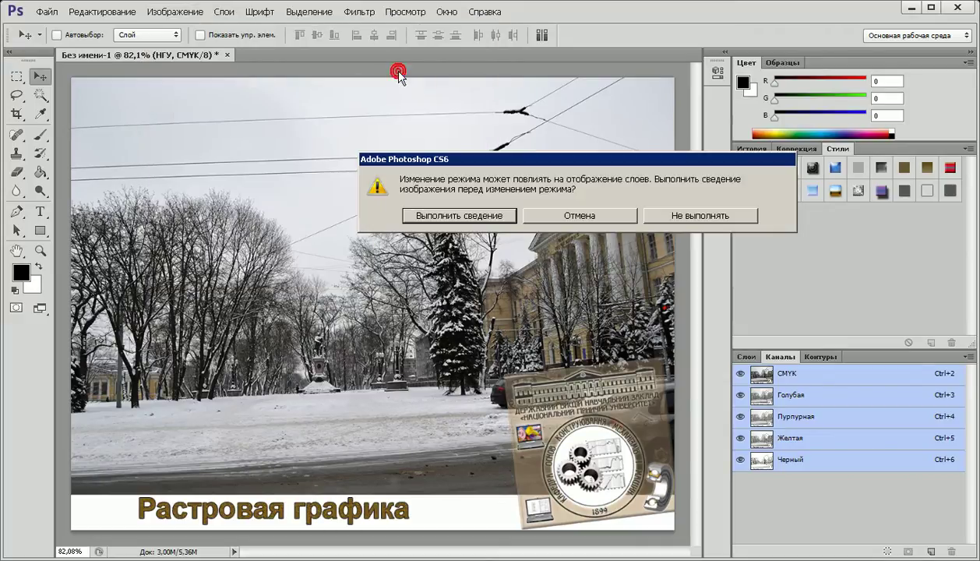
click(680, 215)
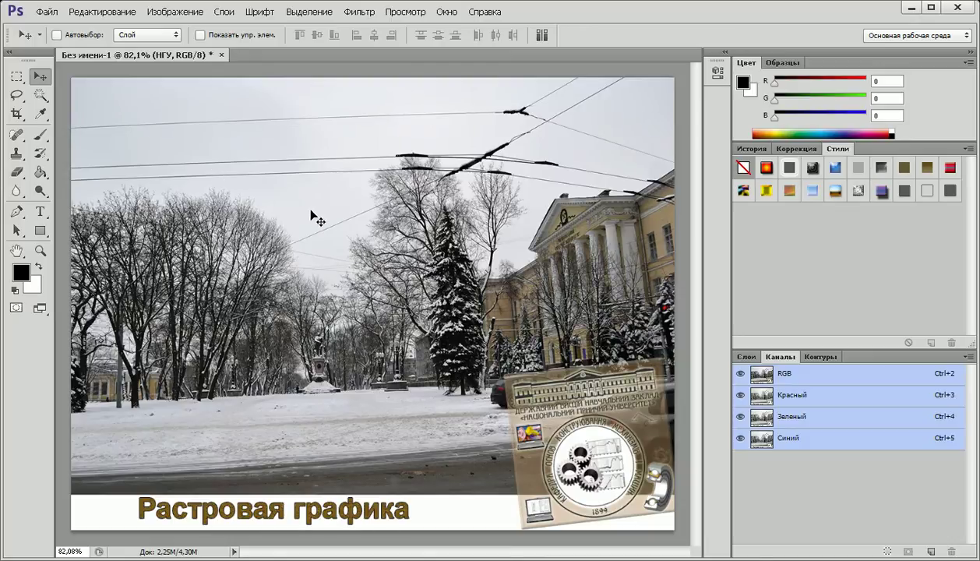
Zoom in closely and pan around to inspect the photo's magnified pixels
scroll(356, 237, up, 1)
scroll(356, 235, up, 1)
scroll(339, 409, up, 1)
scroll(340, 416, up, 2)
scroll(341, 417, up, 1)
scroll(340, 417, up, 1)
scroll(341, 417, up, 1)
scroll(340, 417, up, 2)
scroll(341, 417, up, 1)
scroll(340, 416, up, 1)
scroll(340, 417, up, 1)
scroll(340, 417, up, 2)
scroll(340, 416, up, 1)
scroll(340, 417, up, 1)
scroll(341, 417, up, 1)
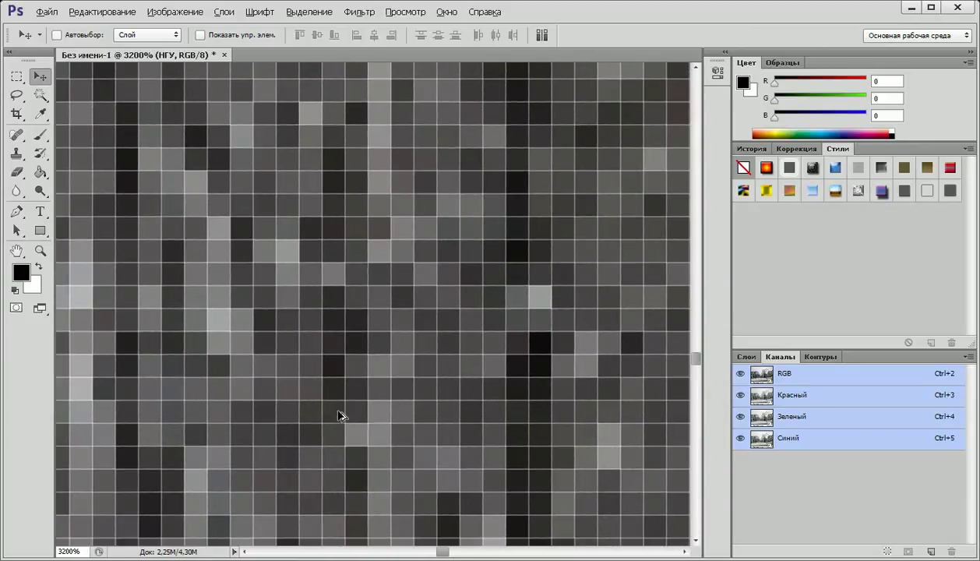
mouse_move(571, 154)
mouse_down()
mouse_move(428, 319)
mouse_move(496, 219)
mouse_up()
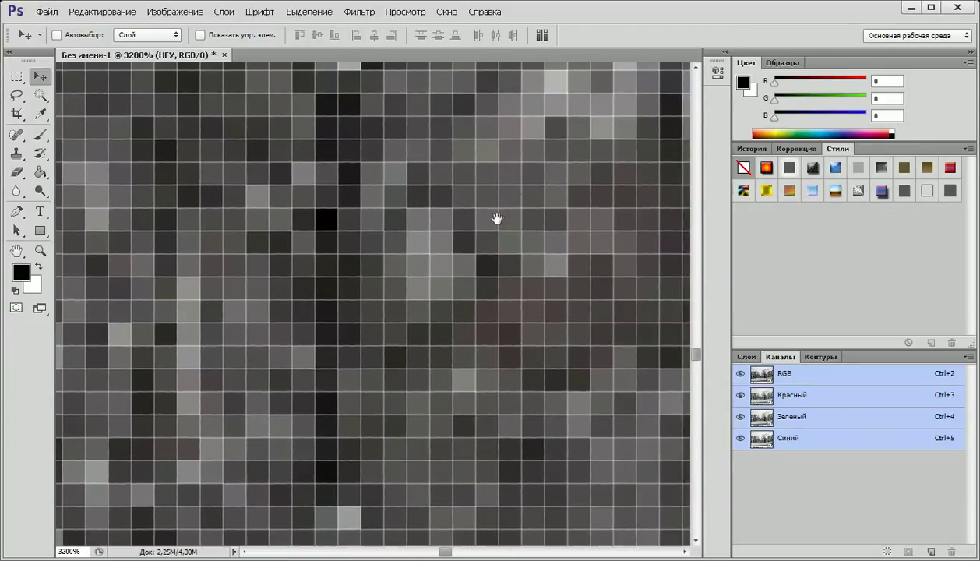
mouse_move(564, 145)
mouse_down()
mouse_move(437, 280)
mouse_move(482, 248)
mouse_up()
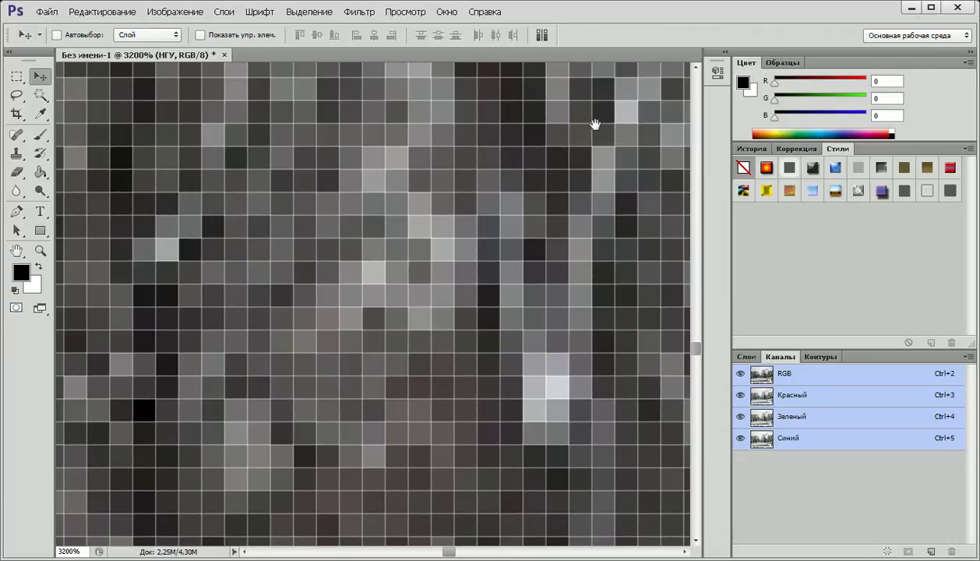
drag(595, 125, 415, 320)
drag(583, 123, 399, 315)
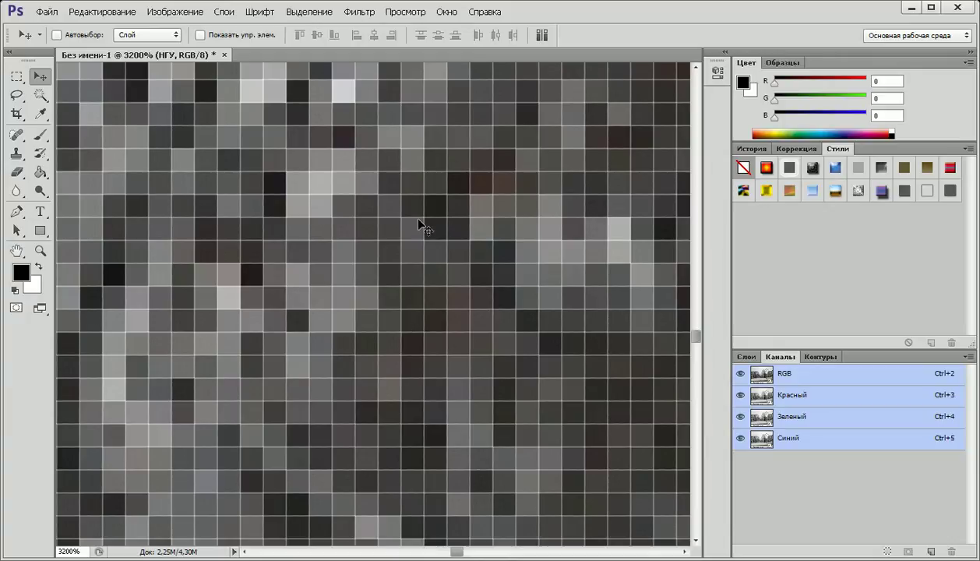
Zoom back out to about 85.6% so the whole winter photo fits in view
scroll(419, 224, down, 2)
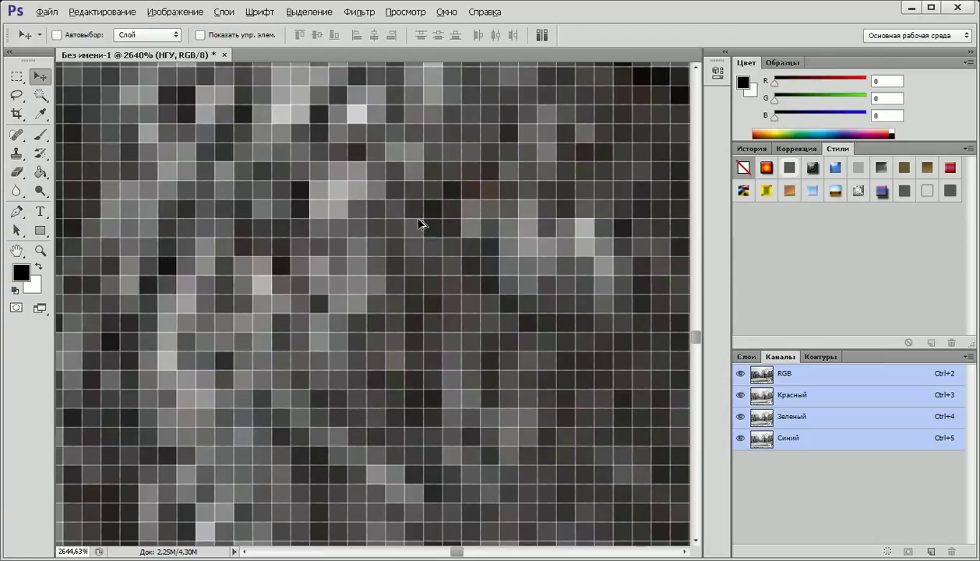
scroll(419, 223, down, 1)
scroll(418, 224, down, 1)
scroll(419, 224, down, 1)
scroll(418, 224, down, 1)
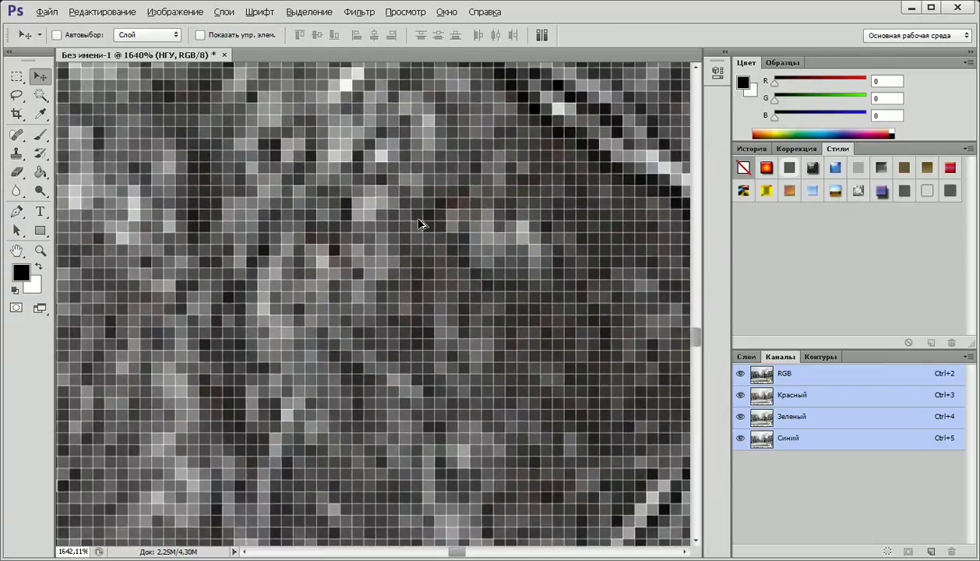
scroll(419, 224, down, 1)
scroll(419, 224, down, 2)
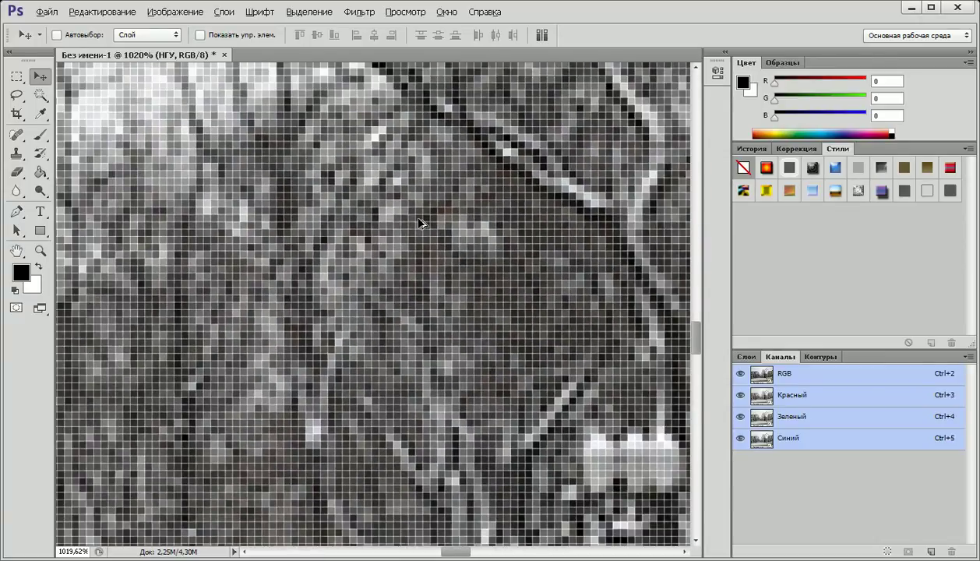
scroll(418, 224, down, 2)
scroll(419, 223, down, 2)
scroll(418, 224, down, 1)
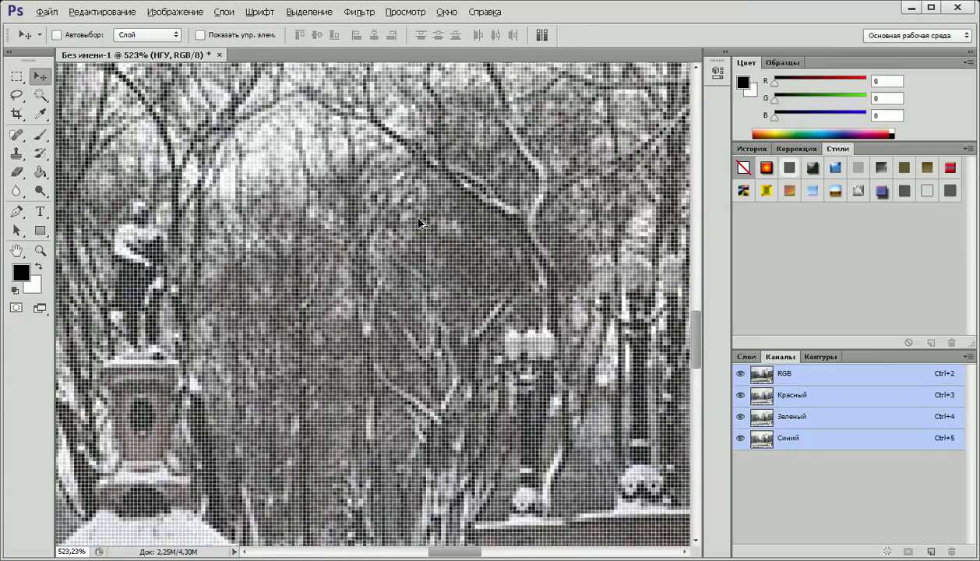
scroll(419, 223, down, 2)
scroll(419, 223, down, 2)
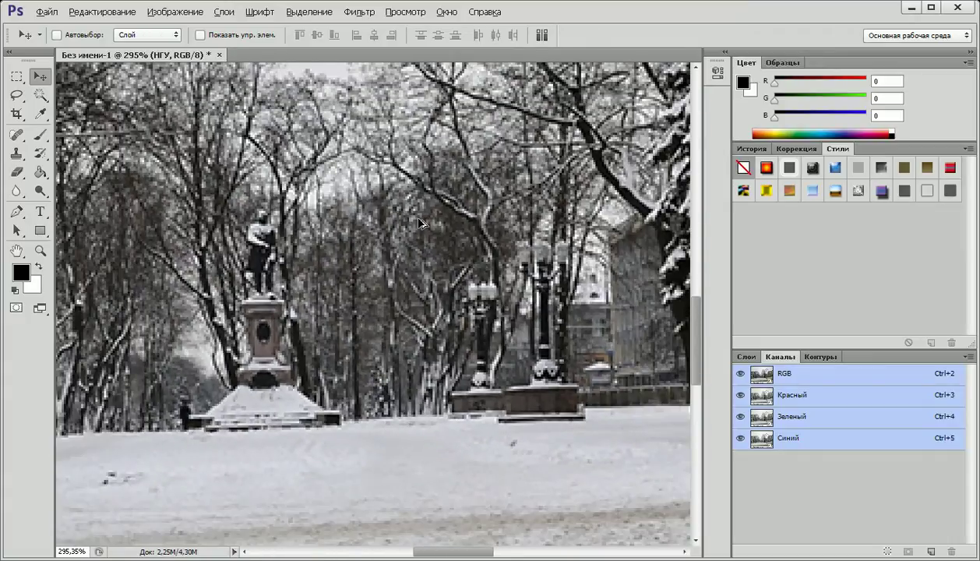
scroll(419, 224, down, 1)
scroll(418, 224, down, 1)
scroll(419, 224, down, 1)
scroll(418, 224, down, 1)
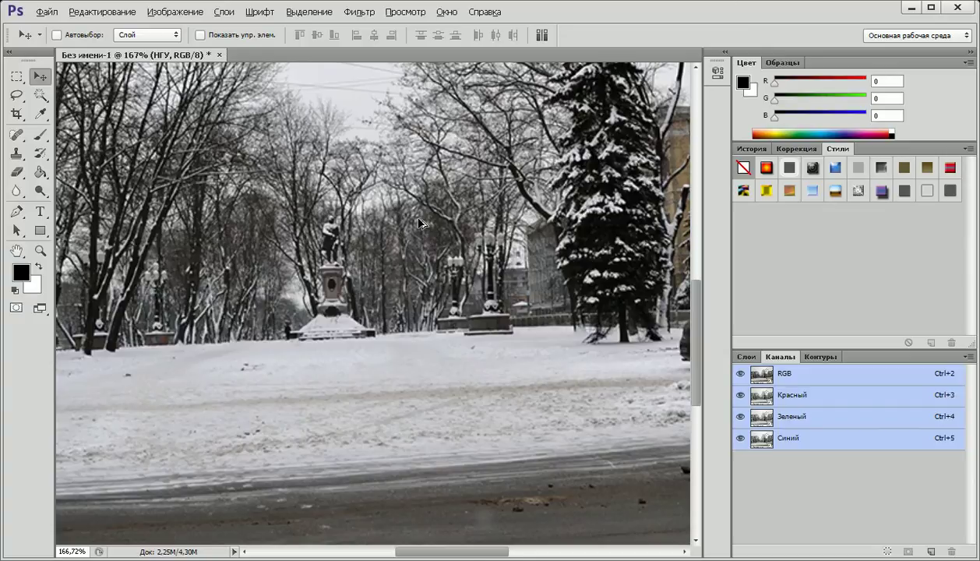
scroll(419, 223, down, 1)
scroll(418, 224, down, 1)
drag(378, 117, 436, 250)
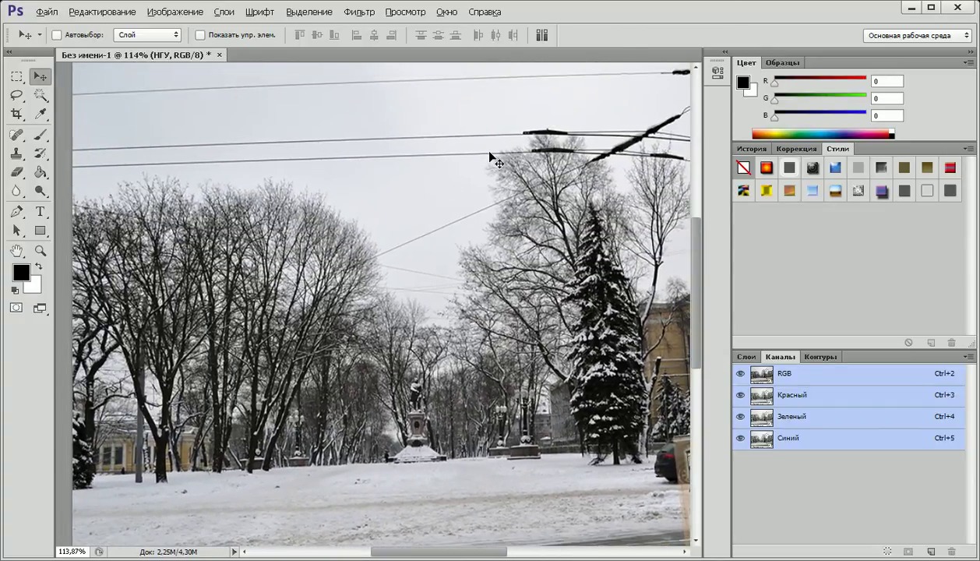
scroll(493, 157, down, 1)
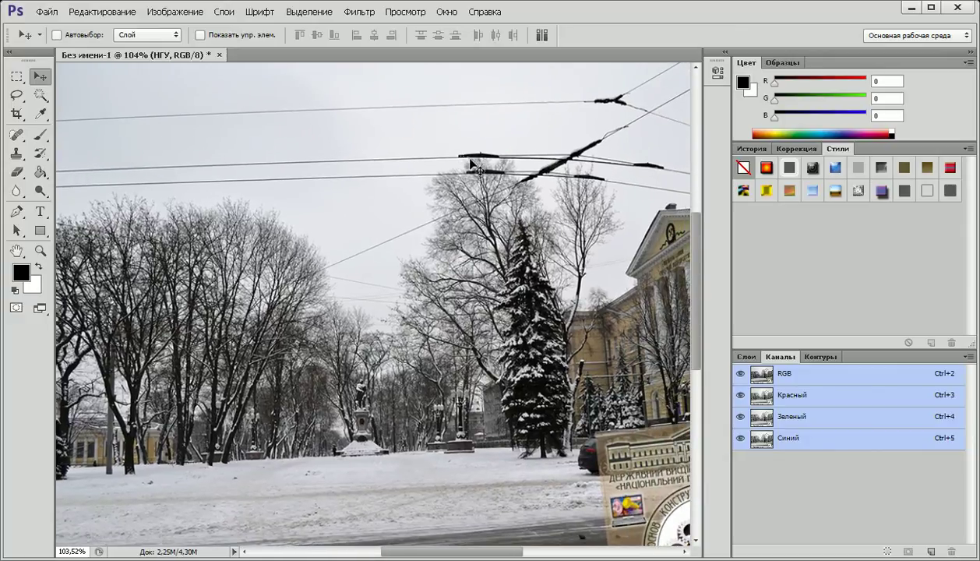
scroll(470, 160, down, 1)
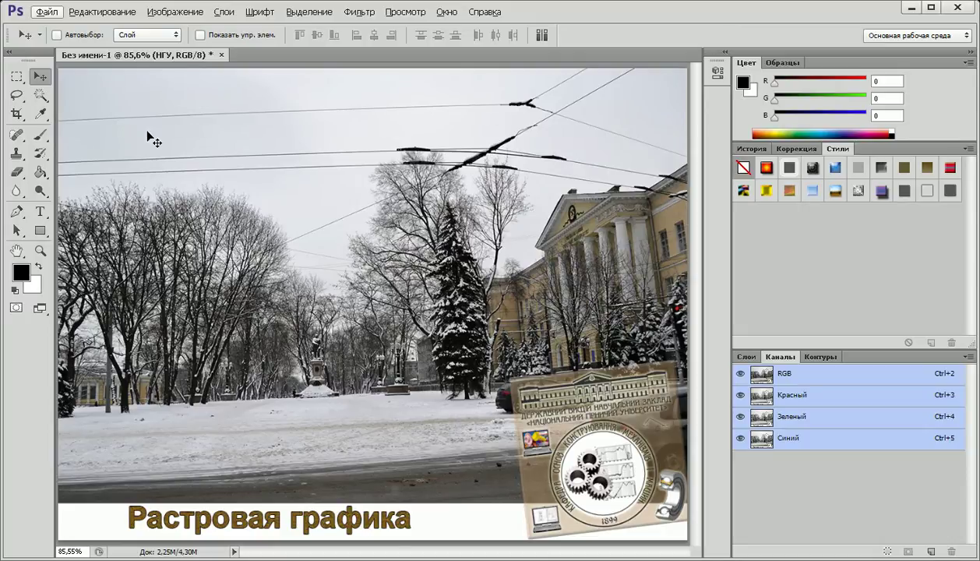
Select Слой 3 and shrink the winter photo to a tiny top-left thumbnail
key(ctrl+t)
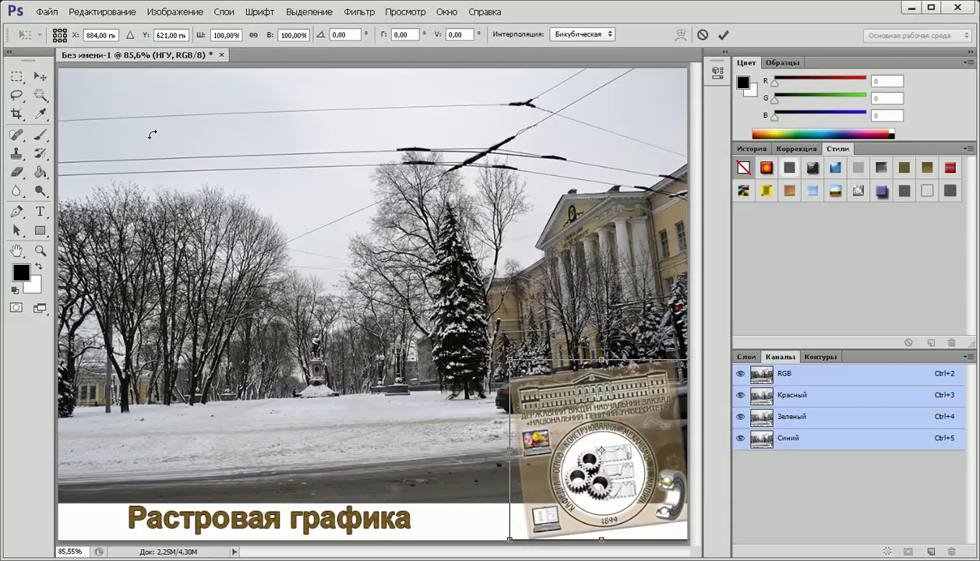
click(746, 356)
click(781, 476)
key(ctrl+t)
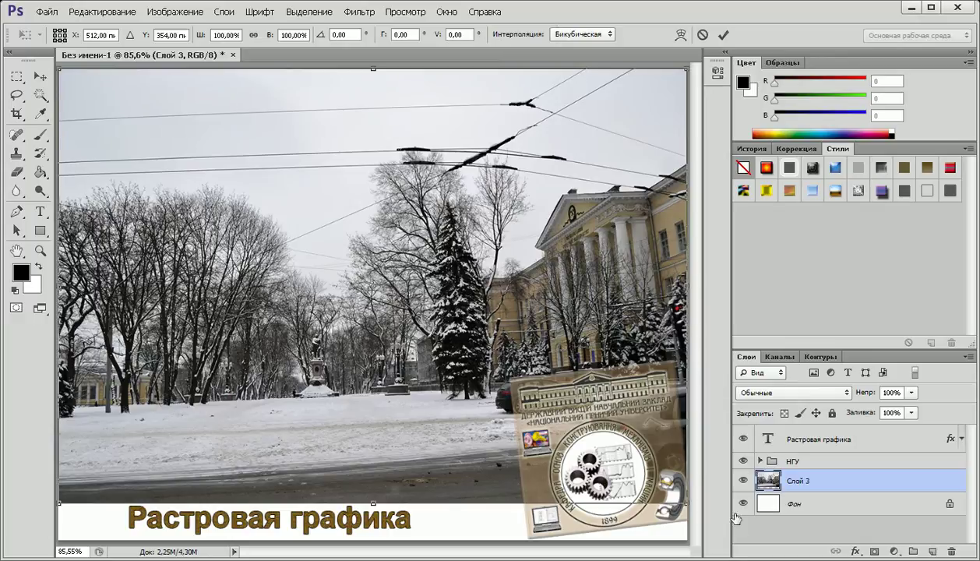
mouse_move(676, 495)
mouse_down()
mouse_move(464, 308)
mouse_move(116, 93)
mouse_up()
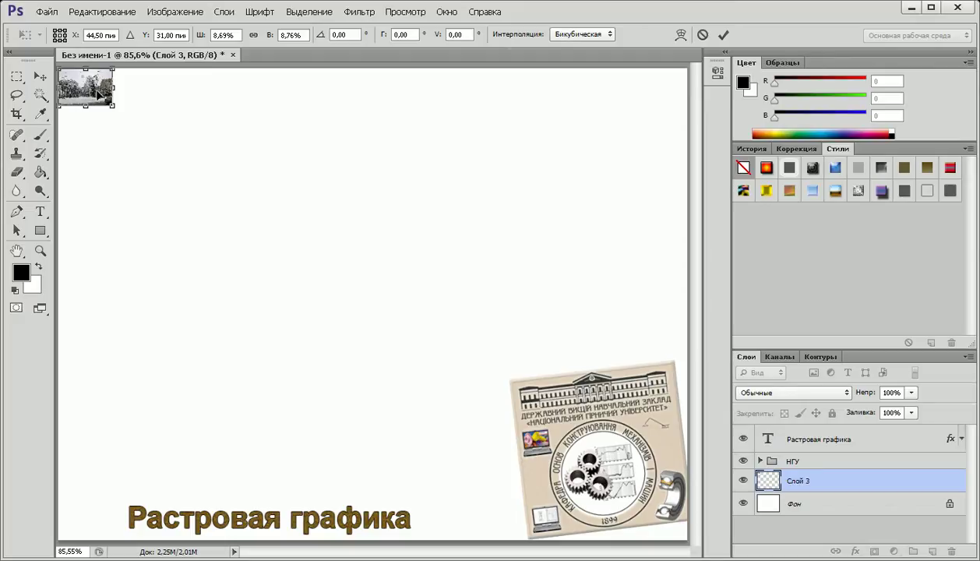
key(Return)
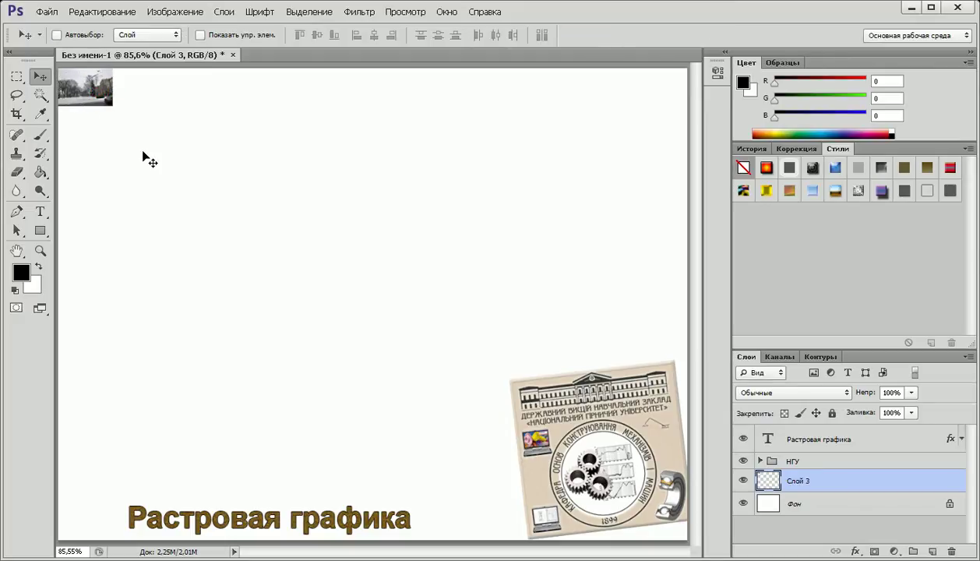
Scale the thumbnail back up across the full frame, leaving it blurry and pixelated
key(ctrl+t)
mouse_move(112, 106)
mouse_down()
mouse_move(411, 327)
mouse_move(673, 495)
mouse_up()
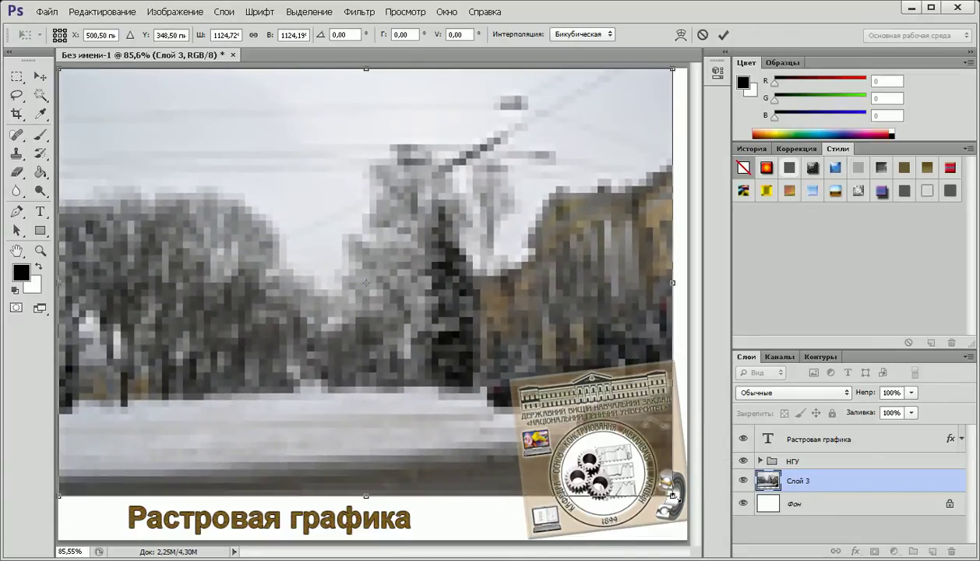
key(Return)
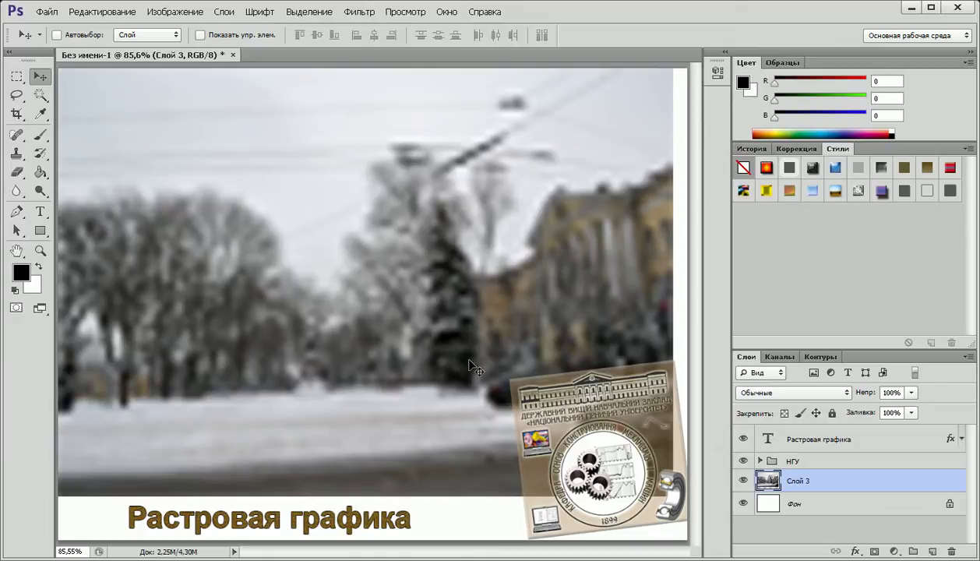
click(446, 11)
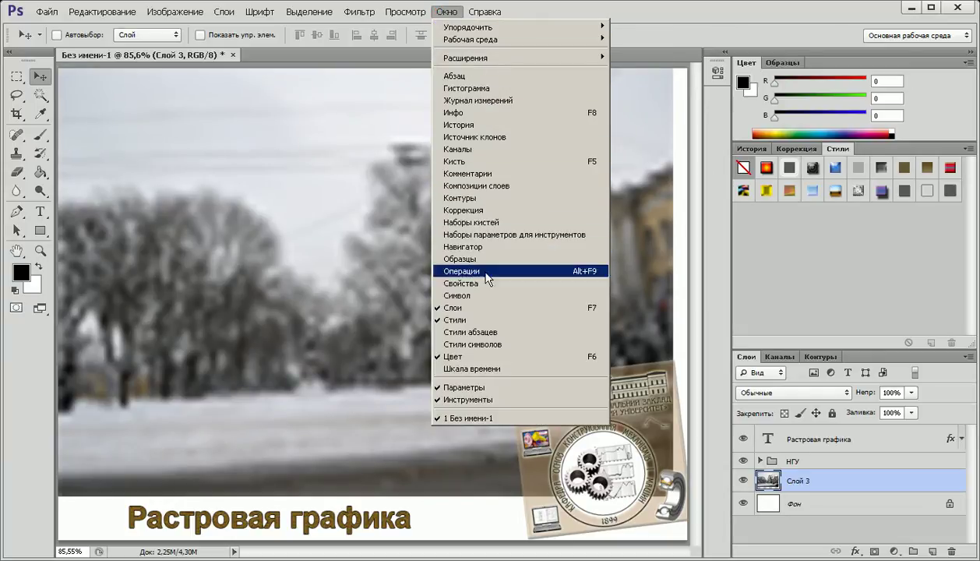
Revert in History to the 'Цвета RGB' state before both Free Transforms
click(489, 124)
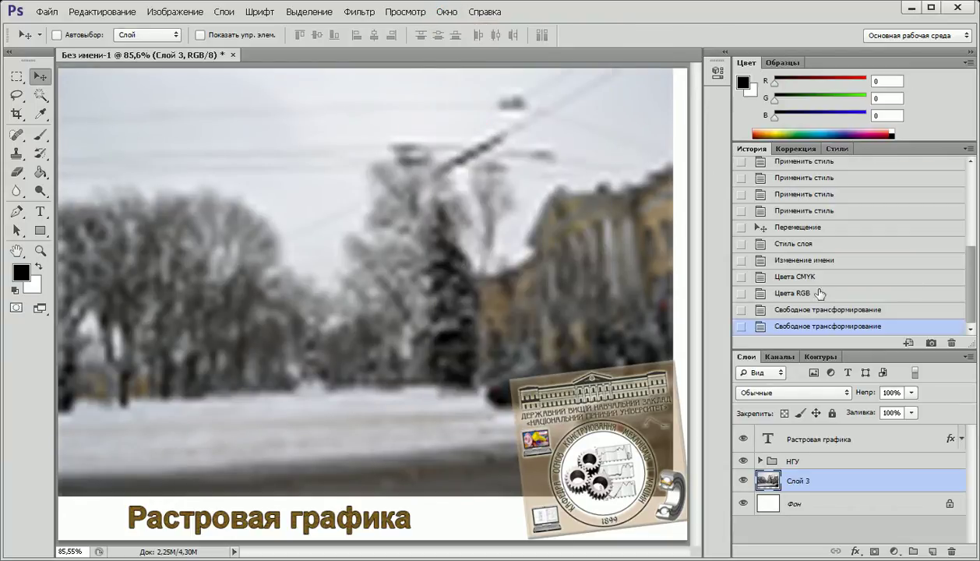
click(804, 310)
click(793, 293)
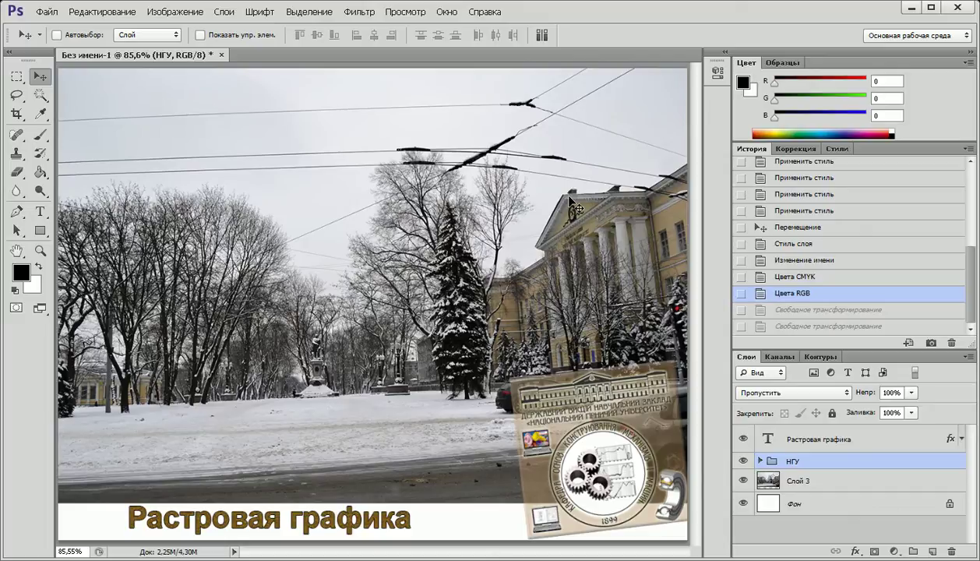
Switch from the emblem to Слой 3 and shrink the photo into a small top-left thumbnail
key(ctrl+t)
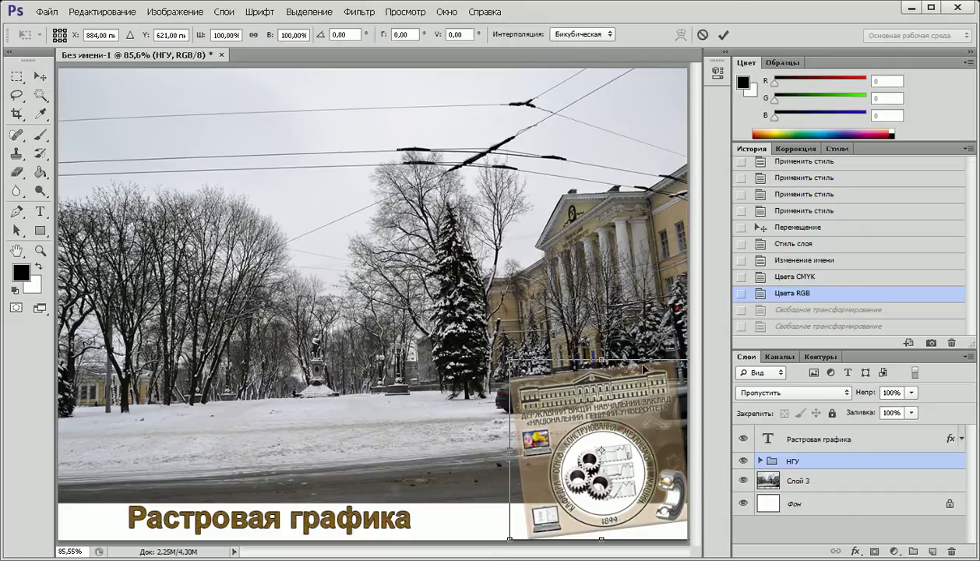
key(Escape)
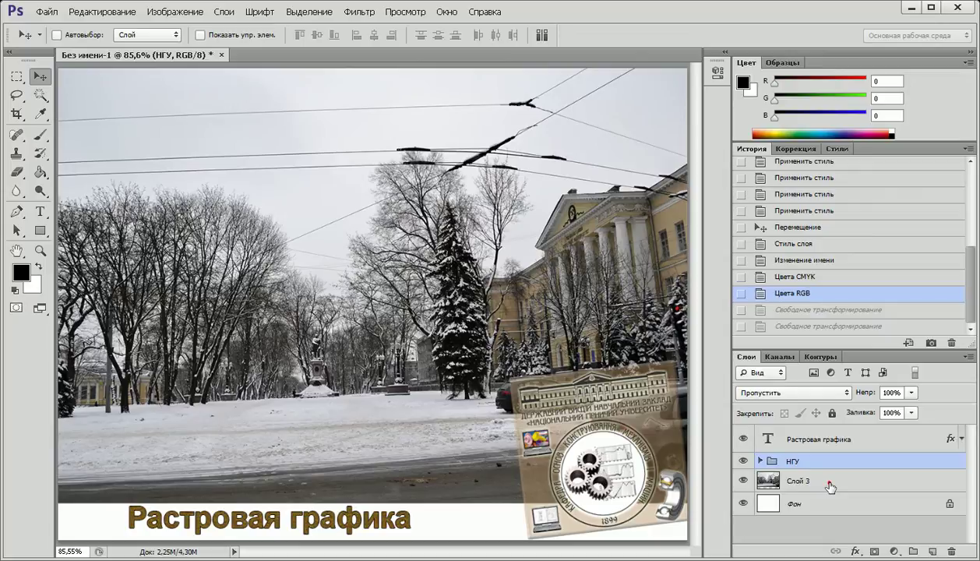
click(815, 477)
key(ctrl+t)
drag(684, 503, 193, 125)
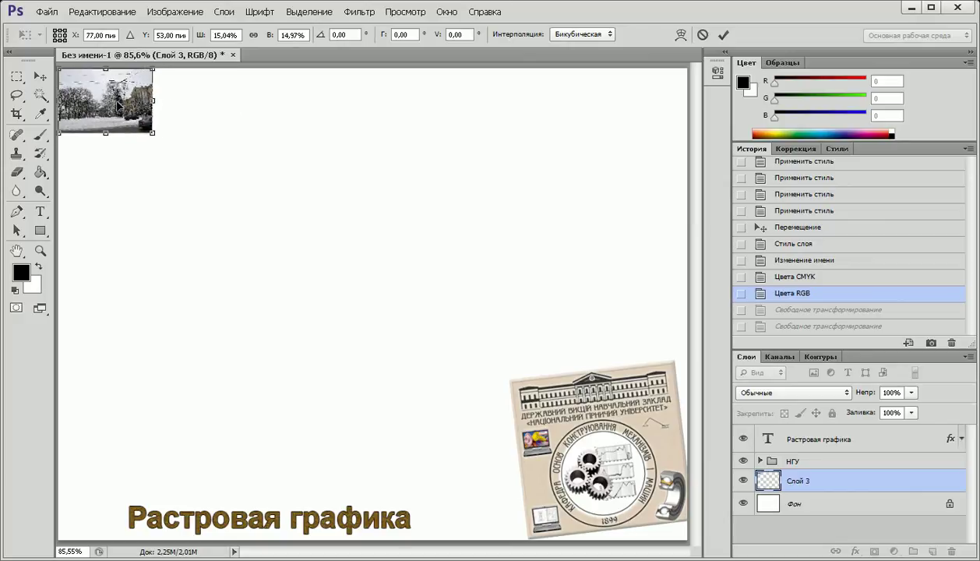
double_click(116, 101)
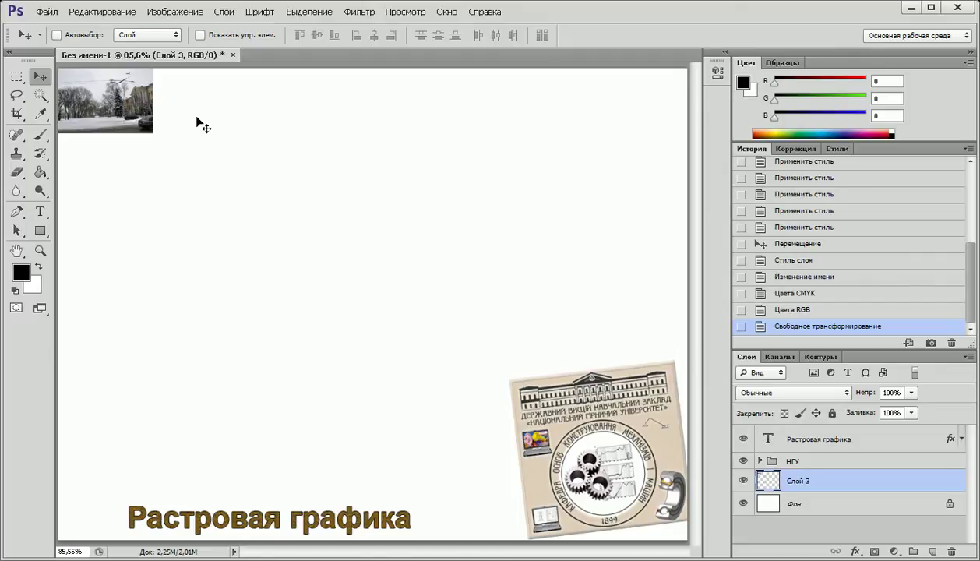
Enlarge the thumbnail back across the frame, showing the lost detail
key(ctrl+t)
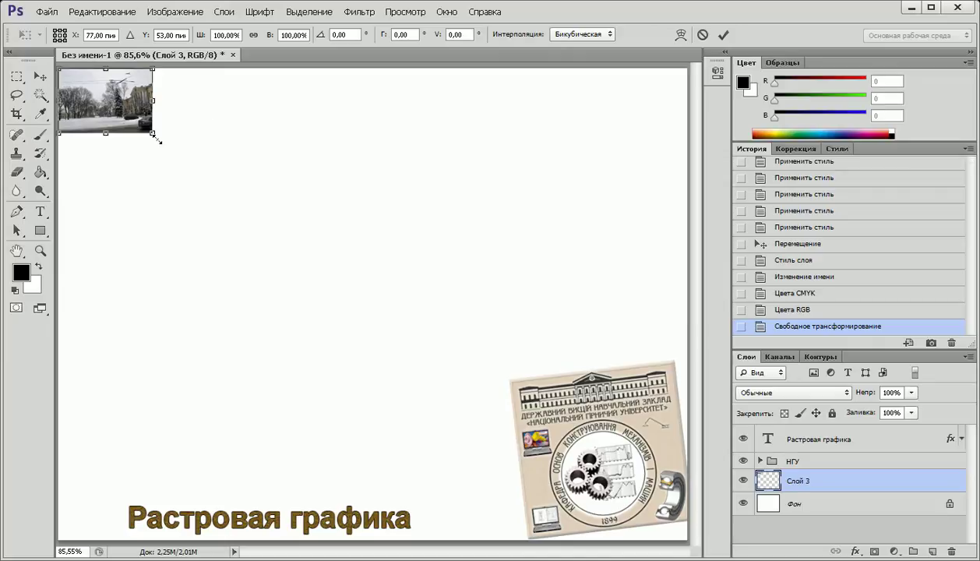
mouse_move(152, 133)
mouse_down()
mouse_move(346, 285)
mouse_move(679, 469)
mouse_move(685, 499)
mouse_up()
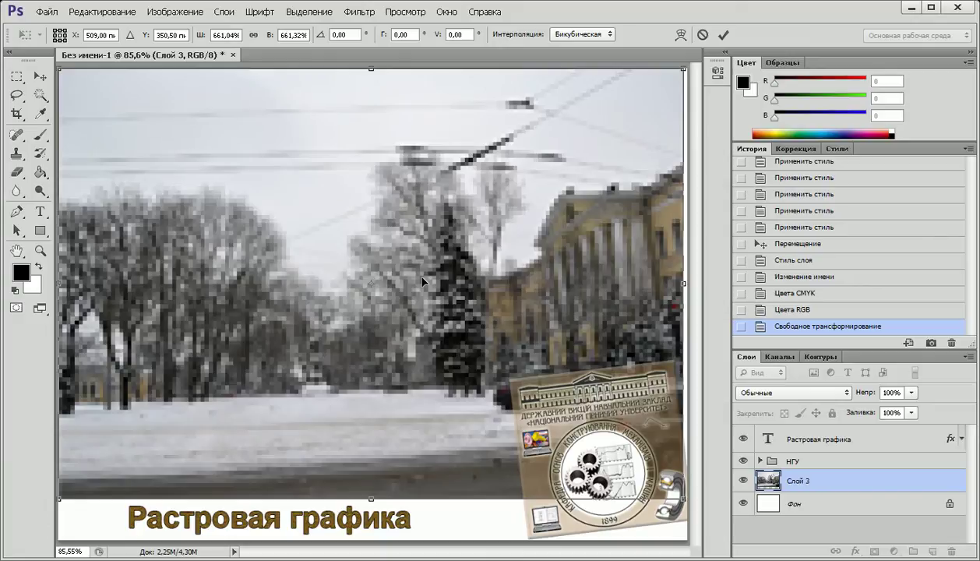
key(Return)
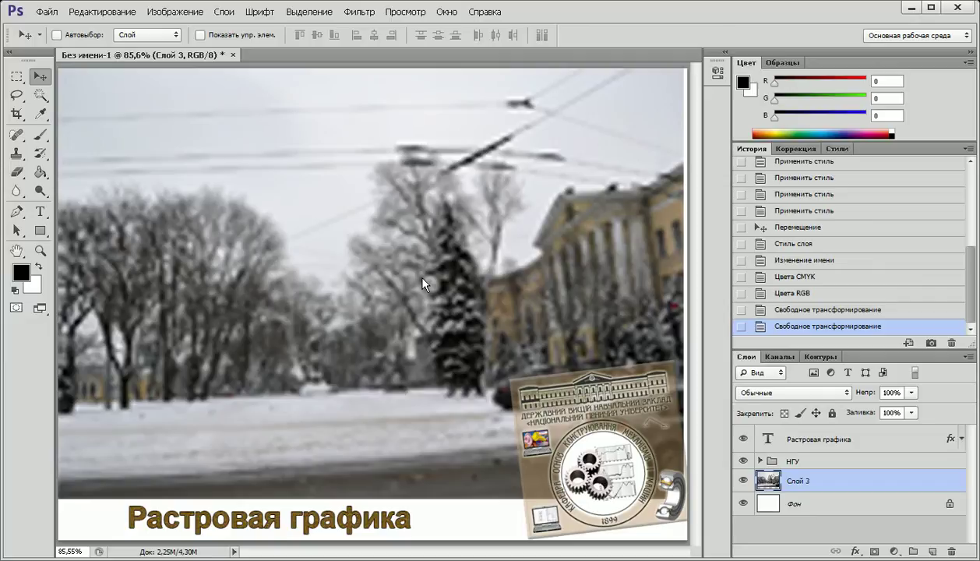
Revert to the 'Цвета RGB' history state, undoing both resizes
click(802, 298)
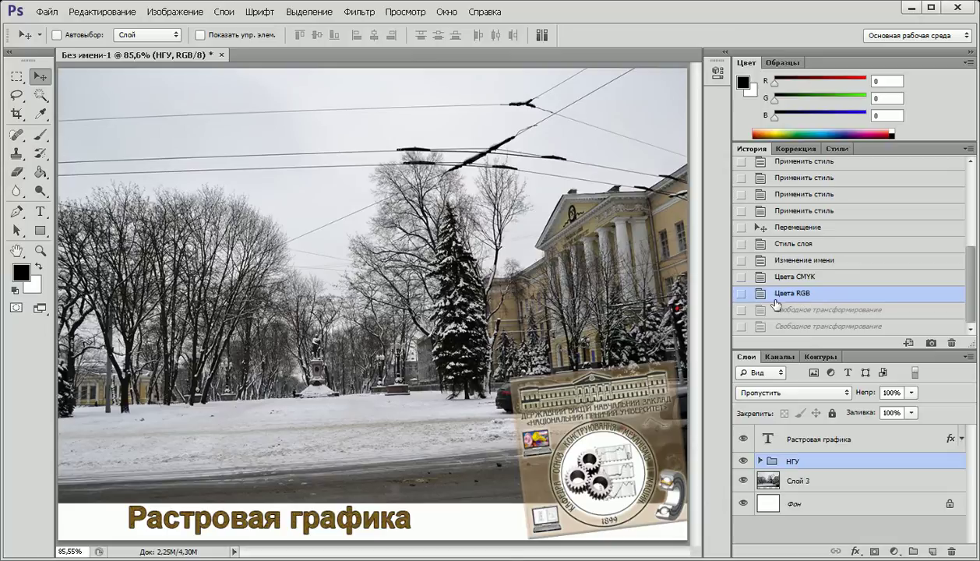
Open Image Size (1024×768 px, 72 ppi) and select the Разрешение value for editing
click(94, 11)
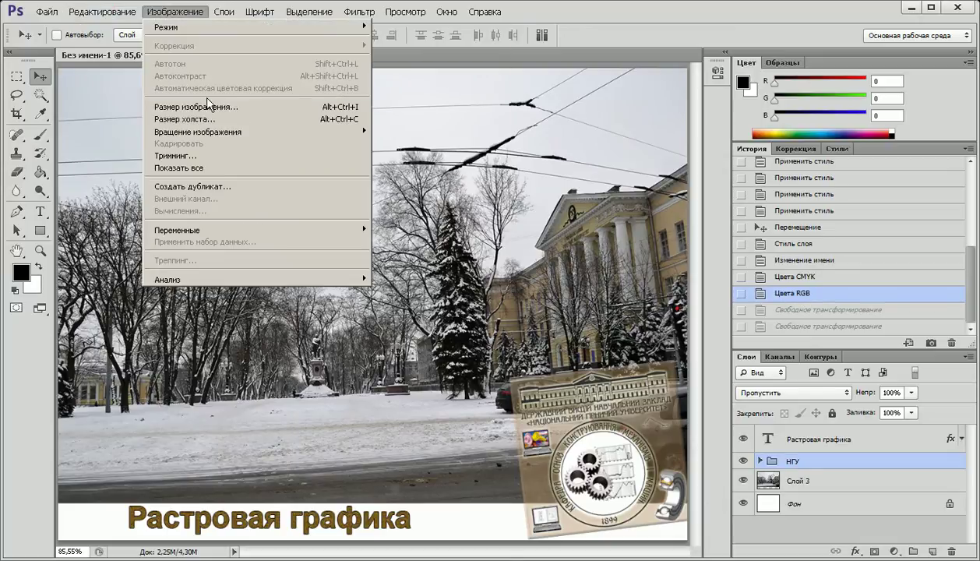
click(209, 112)
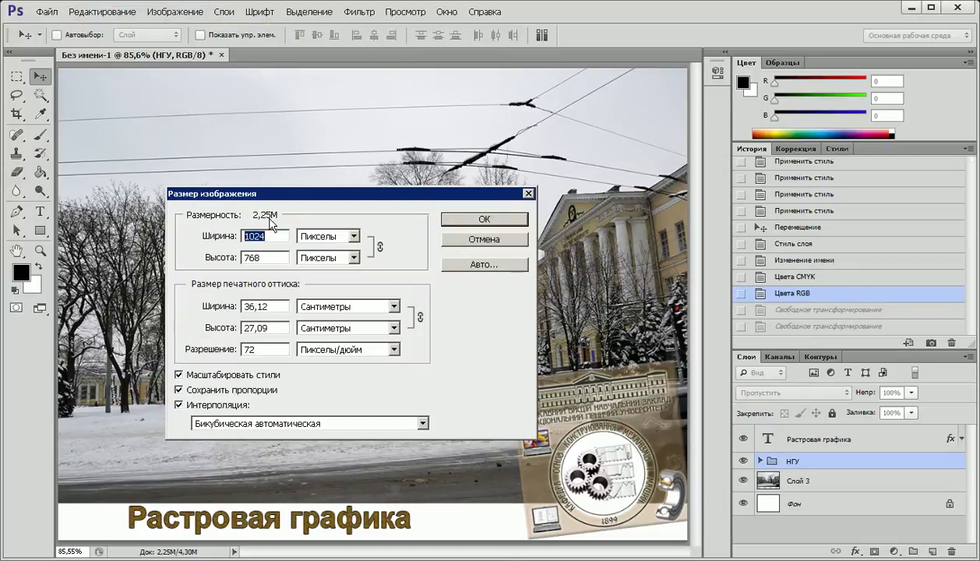
click(263, 346)
Enter a 300 ppi resolution to preview 4266×3200 pixels, then cancel without applying it
text(300)
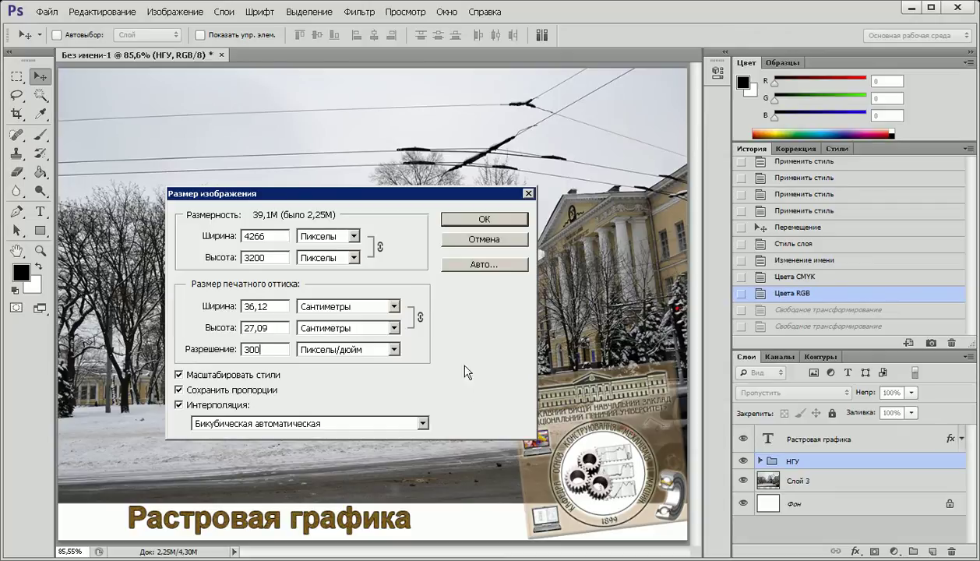
click(485, 239)
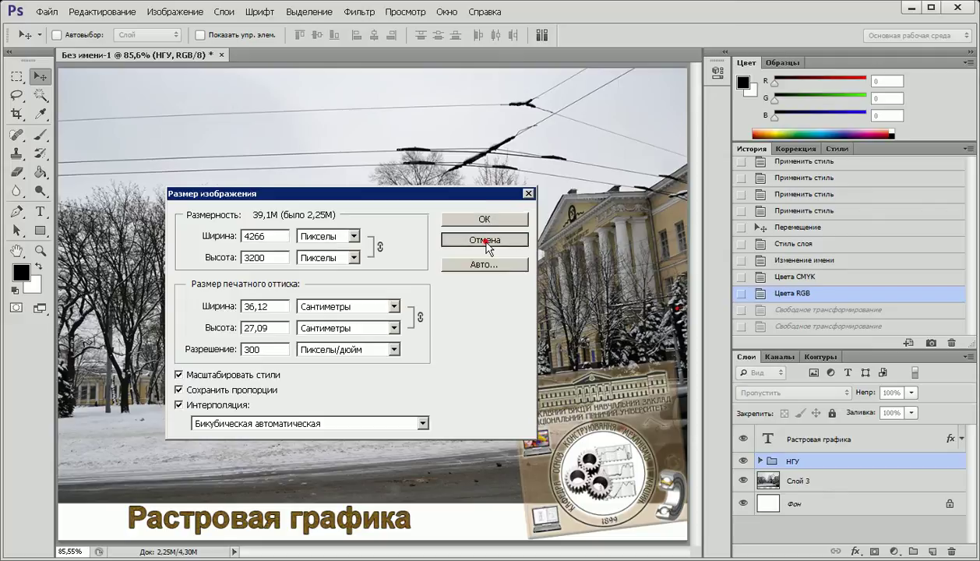
In Размер изображения, enter 300 ppi to see 4266×3200 px (39,1M vs 2,25M), then cancel
click(171, 11)
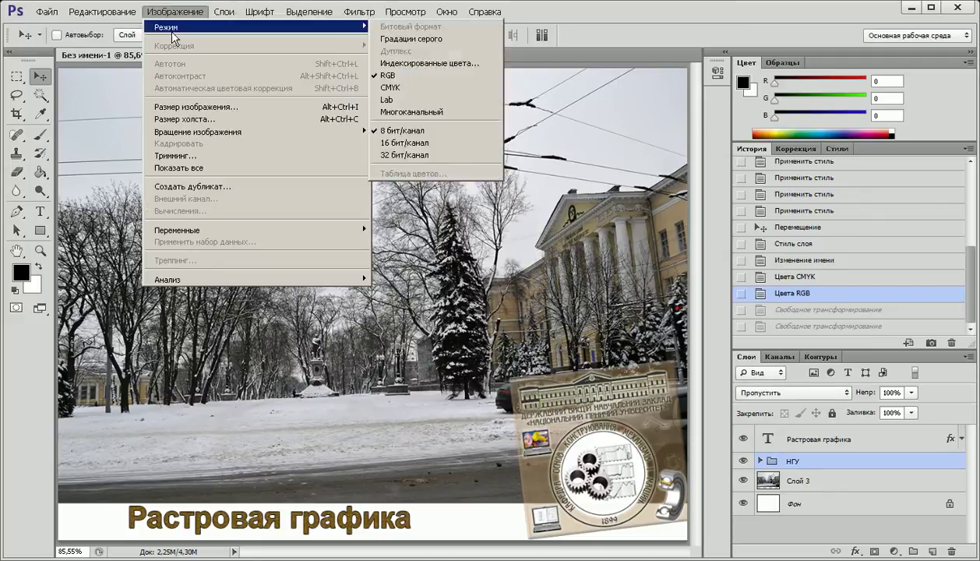
click(190, 108)
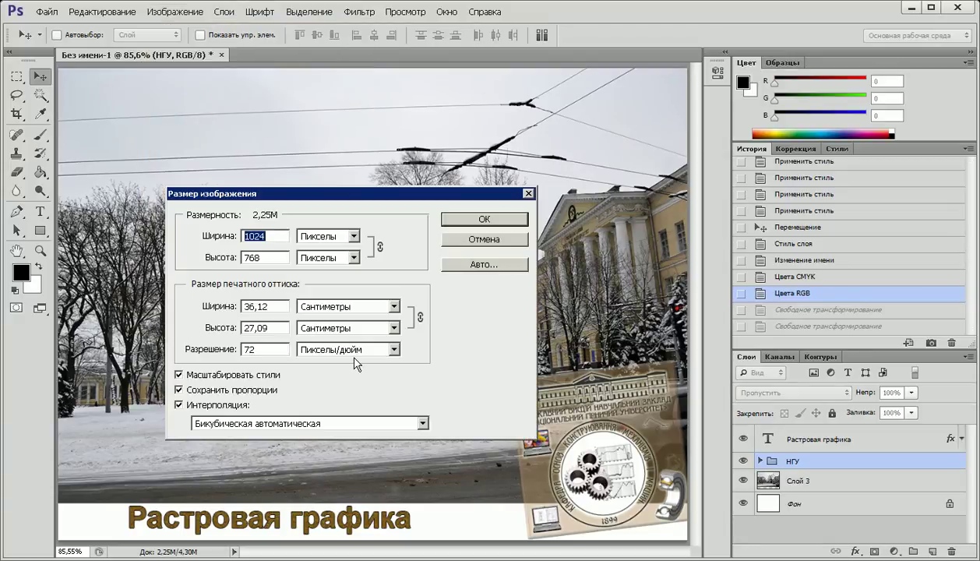
click(264, 213)
drag(283, 200, 280, 213)
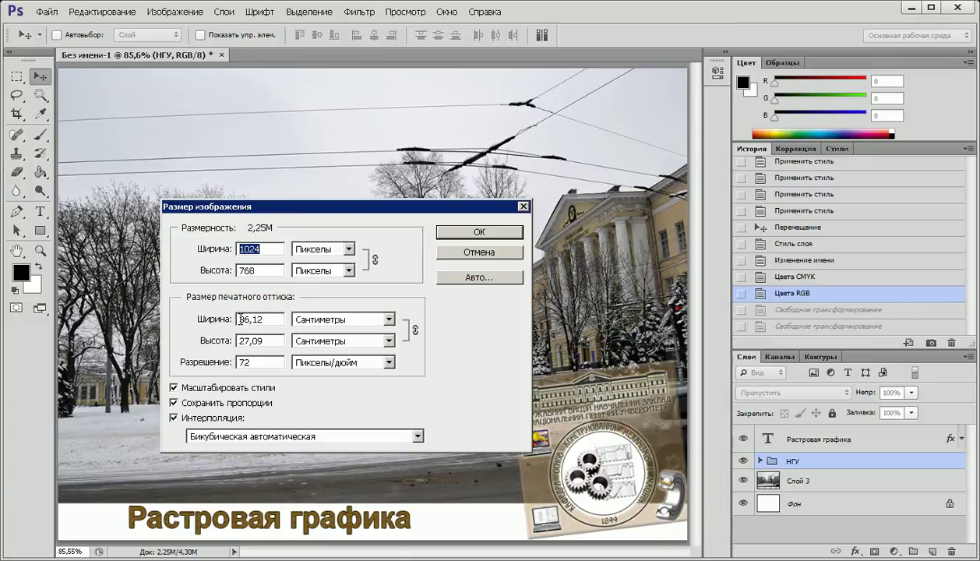
click(267, 362)
text(300)
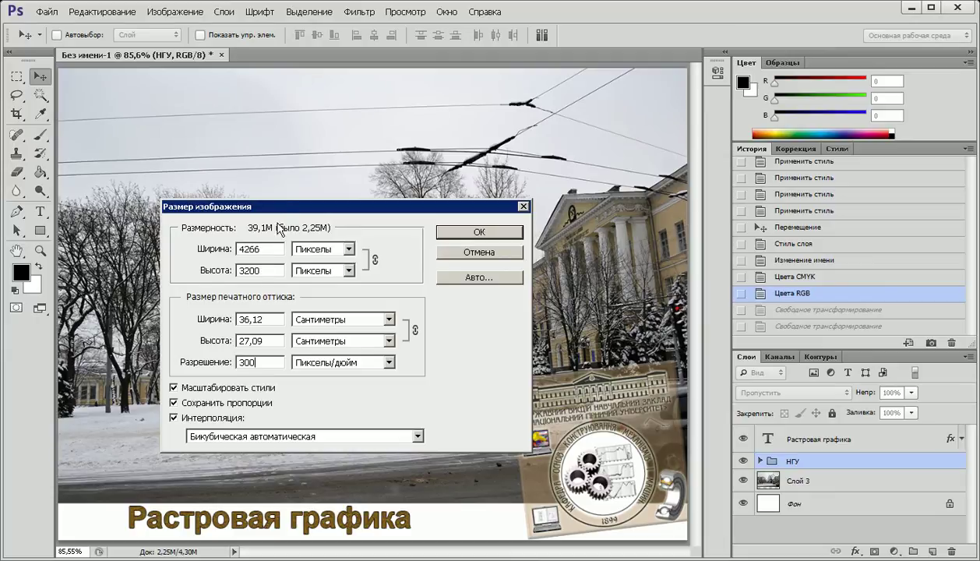
drag(285, 210, 255, 220)
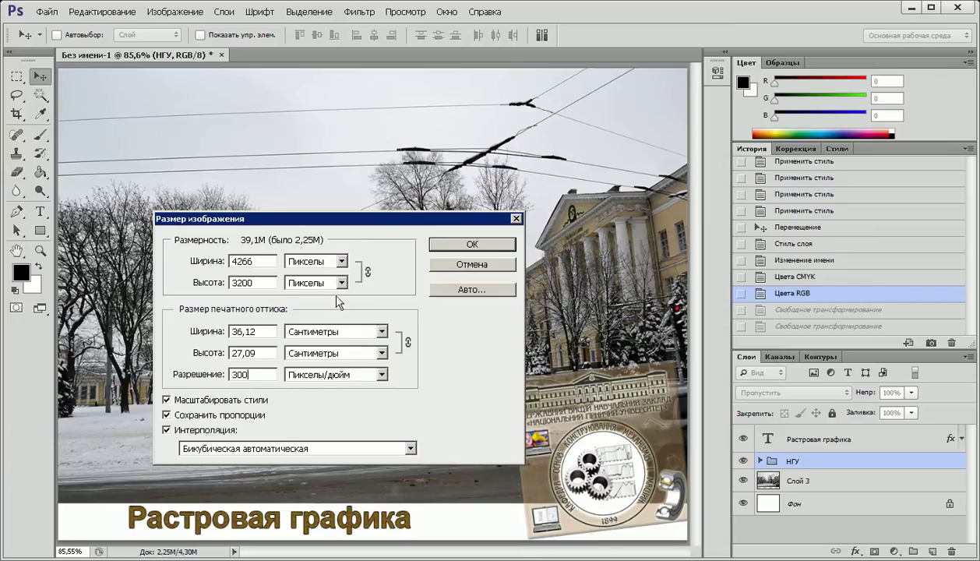
click(471, 264)
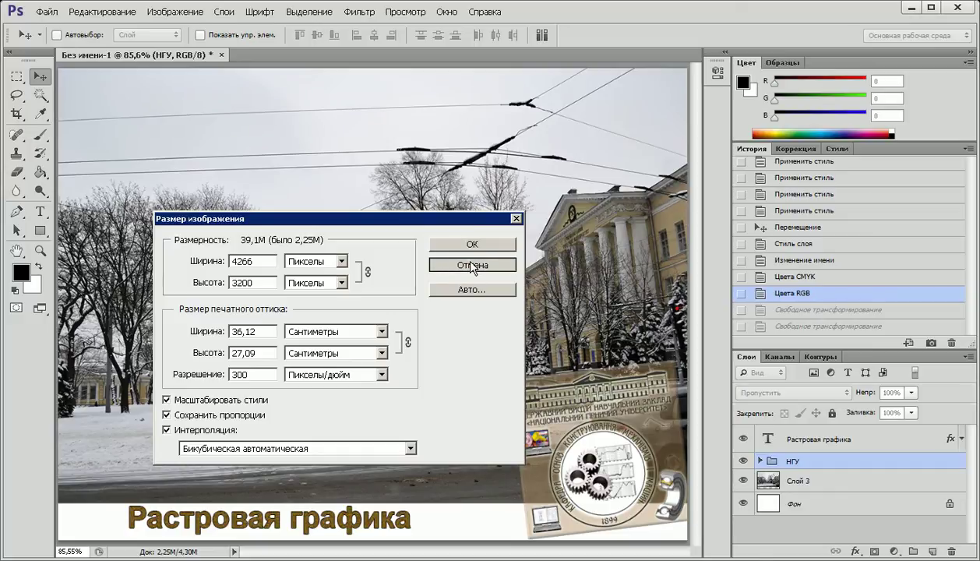
click(472, 265)
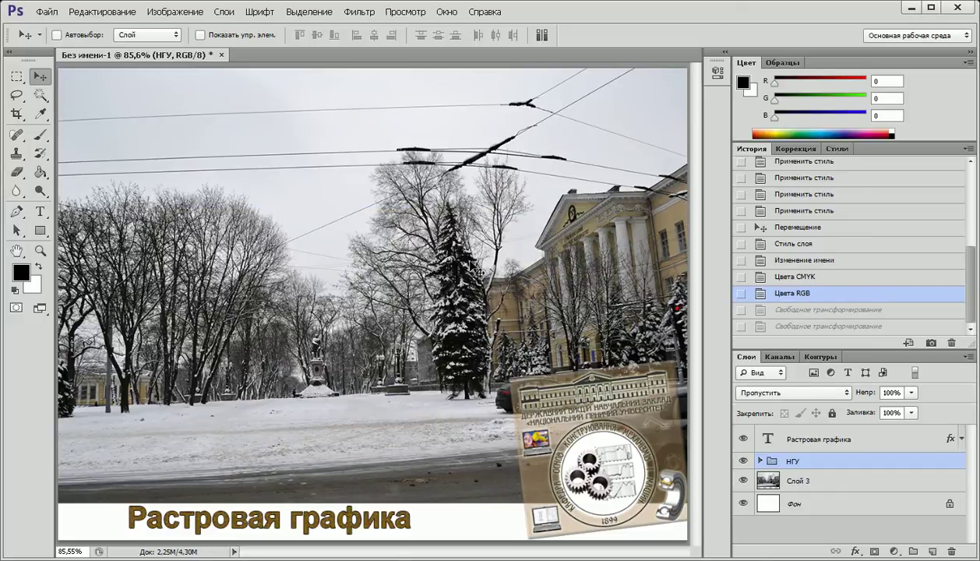